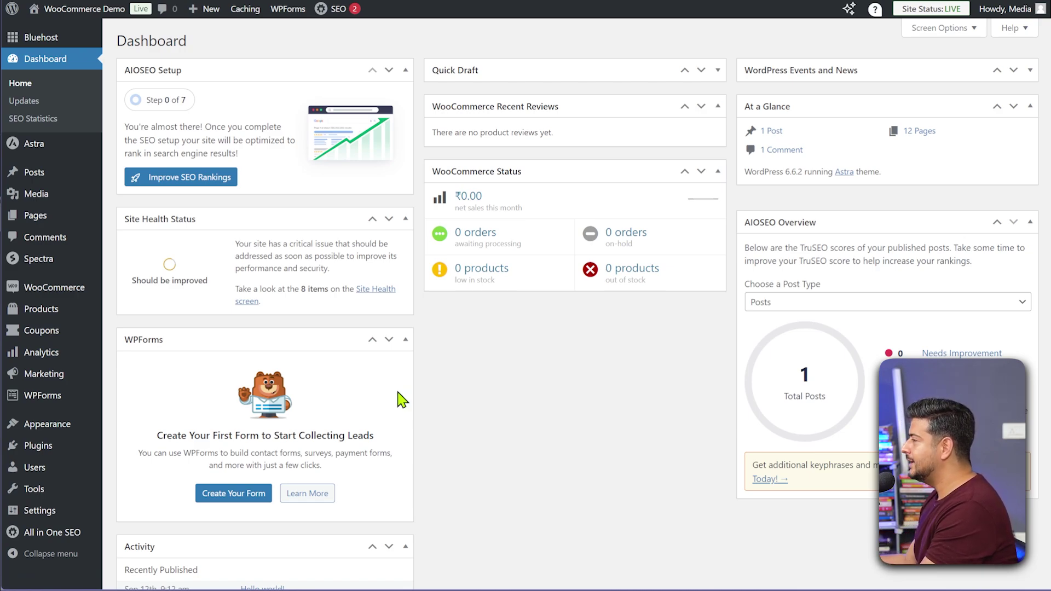
# Search the plugin directory for 'optinmonster', then install and activate the OptinMonster plugin.
pyautogui.moveTo(34, 450)
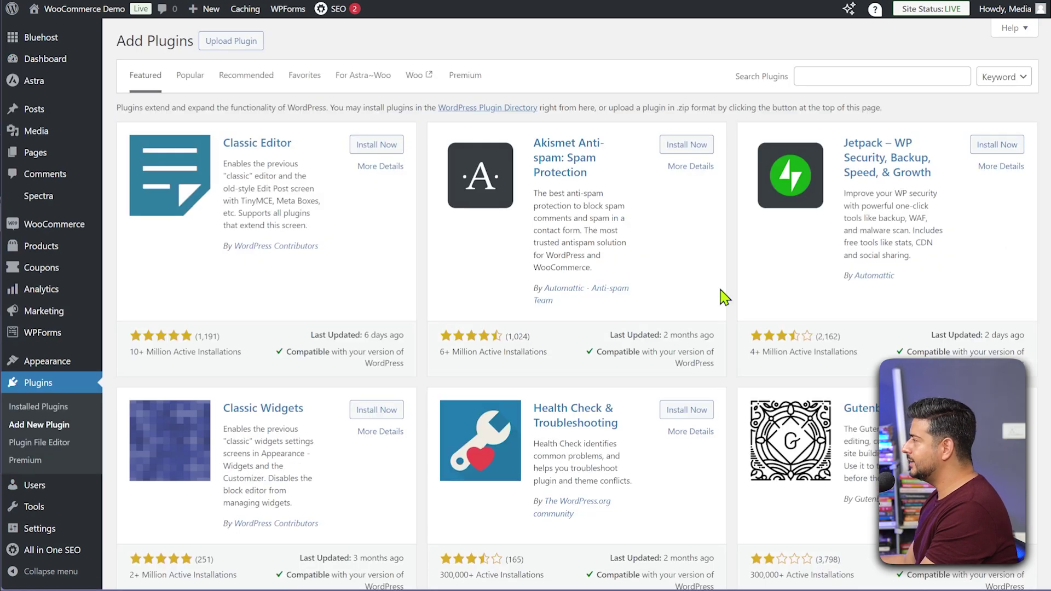
pyautogui.click(864, 76)
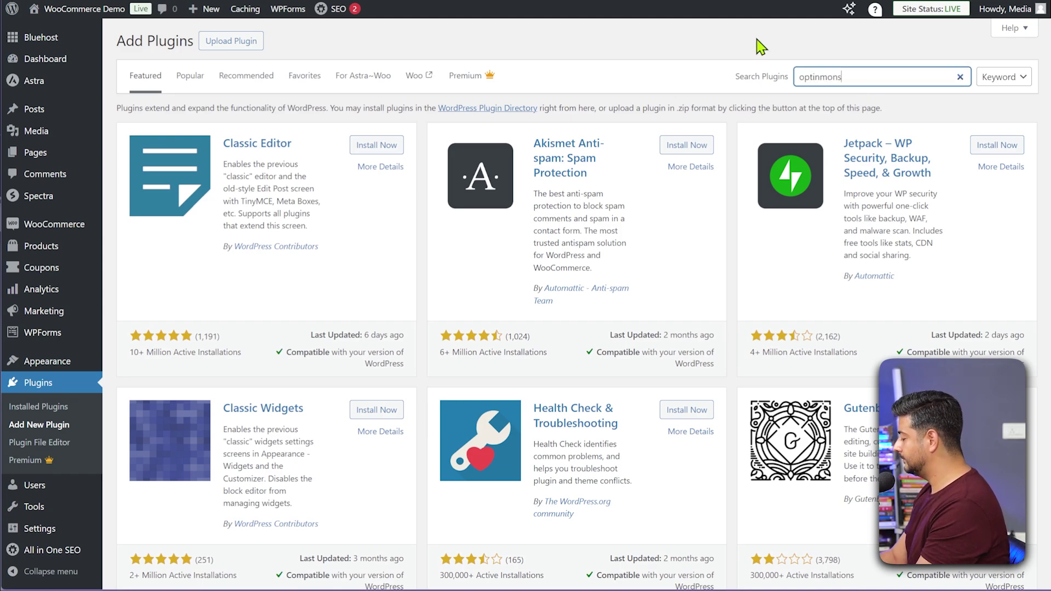
pyautogui.write('optinmonster')
pyautogui.press('Return')
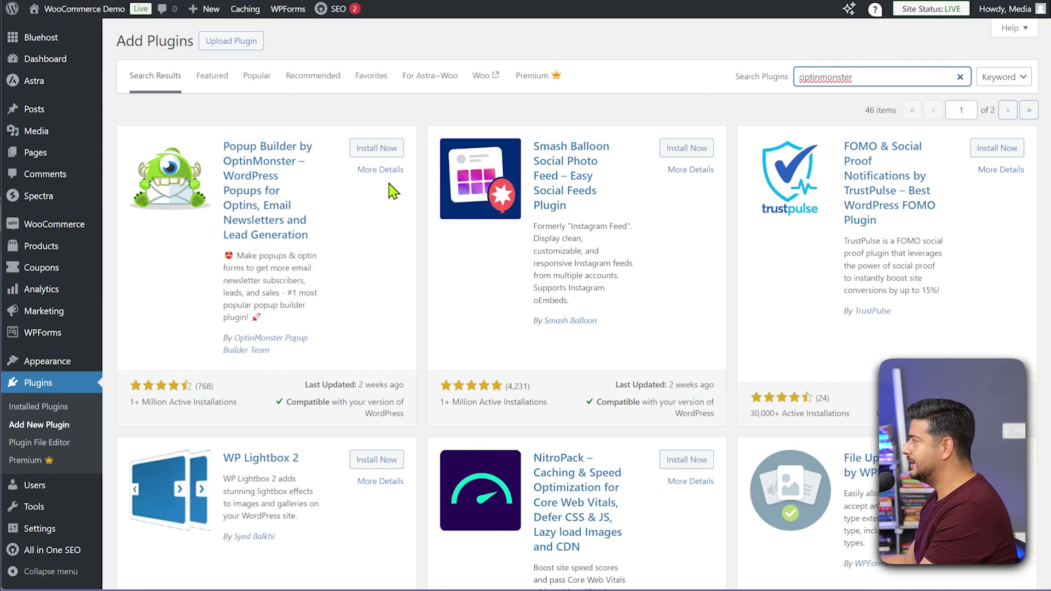
pyautogui.click(389, 147)
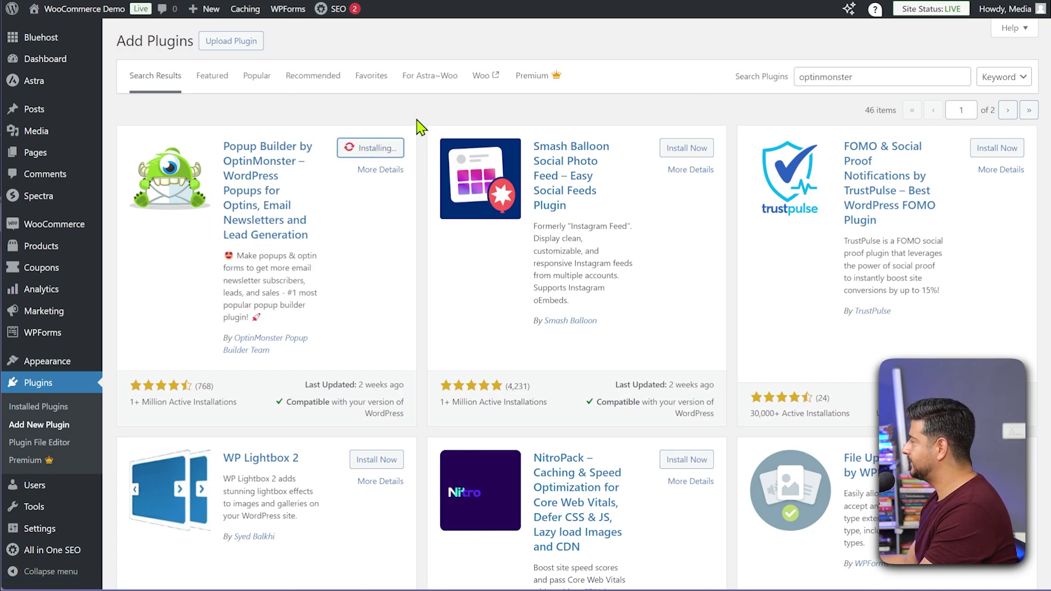
pyautogui.click(385, 148)
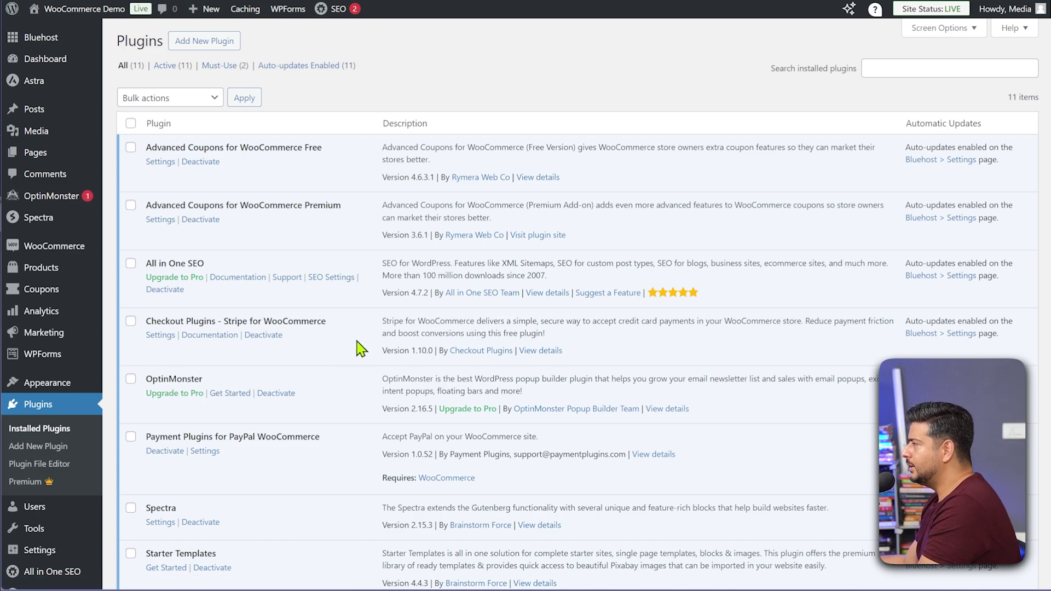
# Open the OptinMonster Settings page from the WordPress admin sidebar.
pyautogui.moveTo(72, 204)
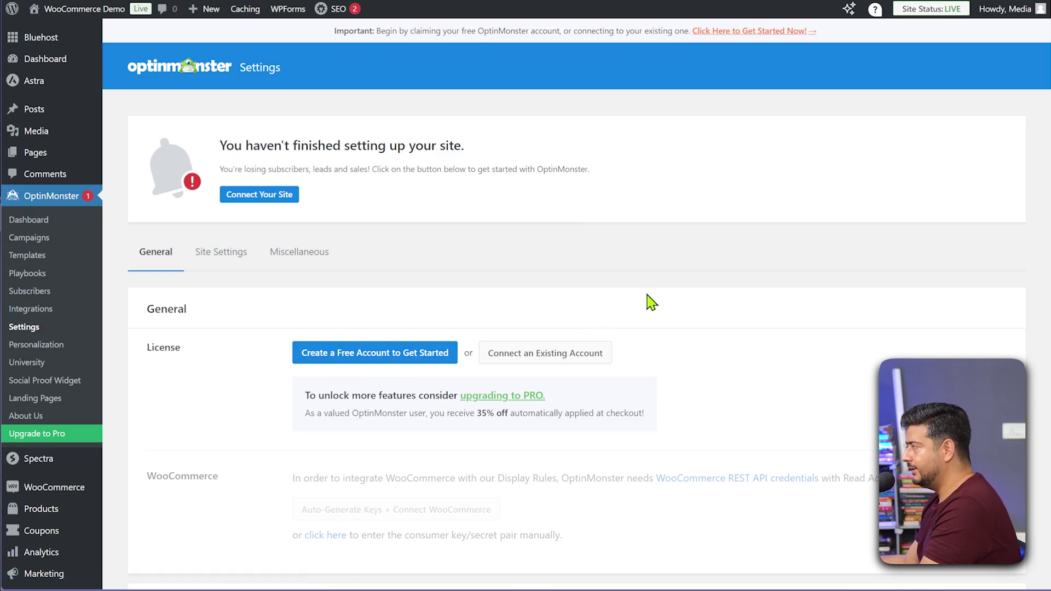
# Connect the site to an existing OptinMonster account and approve the WordPress connection.
pyautogui.click(558, 355)
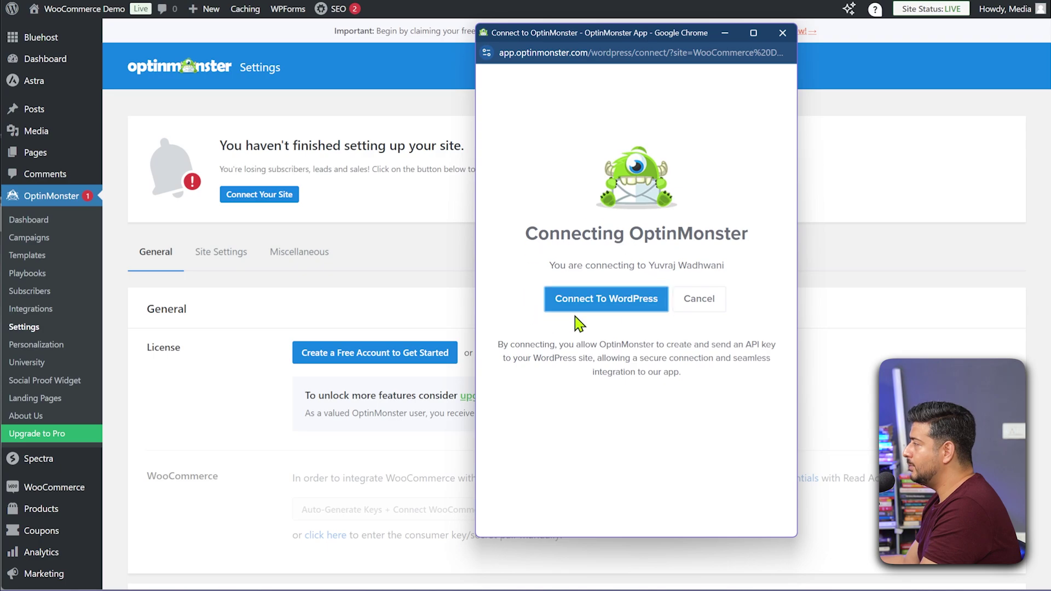
pyautogui.click(597, 304)
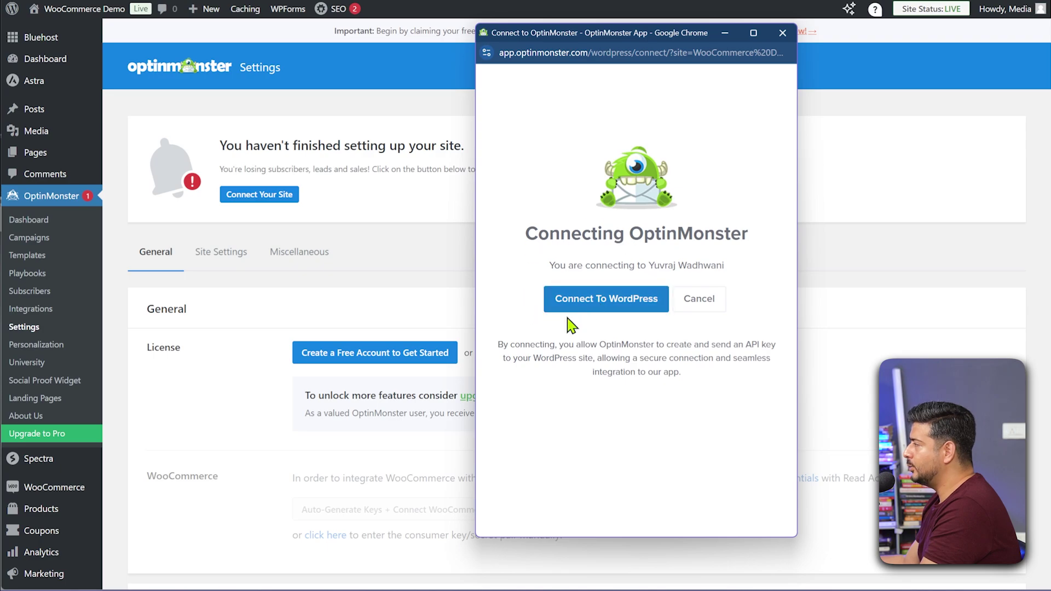
pyautogui.click(596, 302)
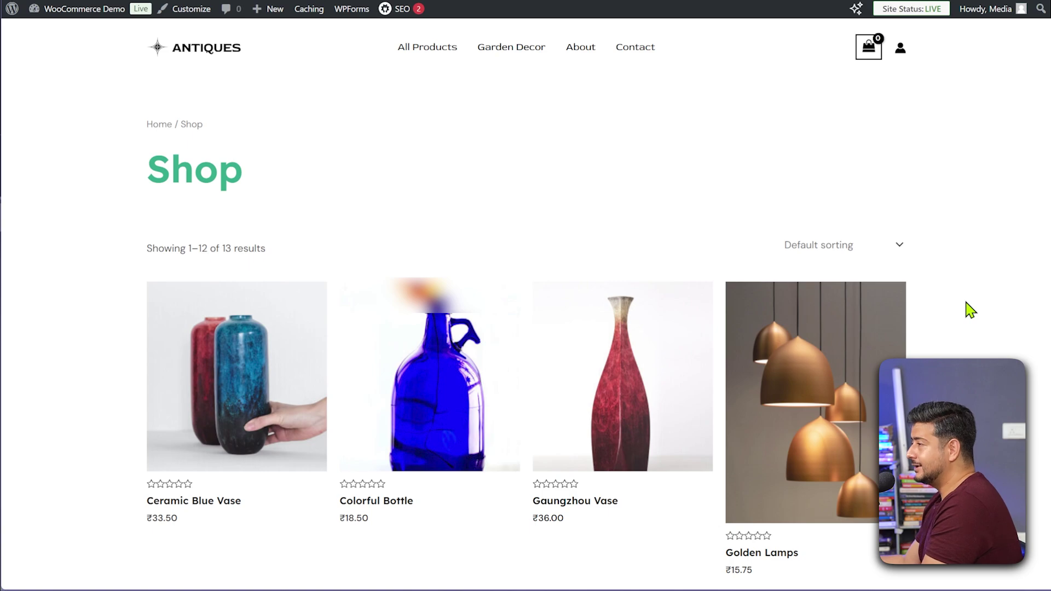
# Browse the Shop products and open the Golden Lamps product page.
pyautogui.scroll(-5, 941, 204)
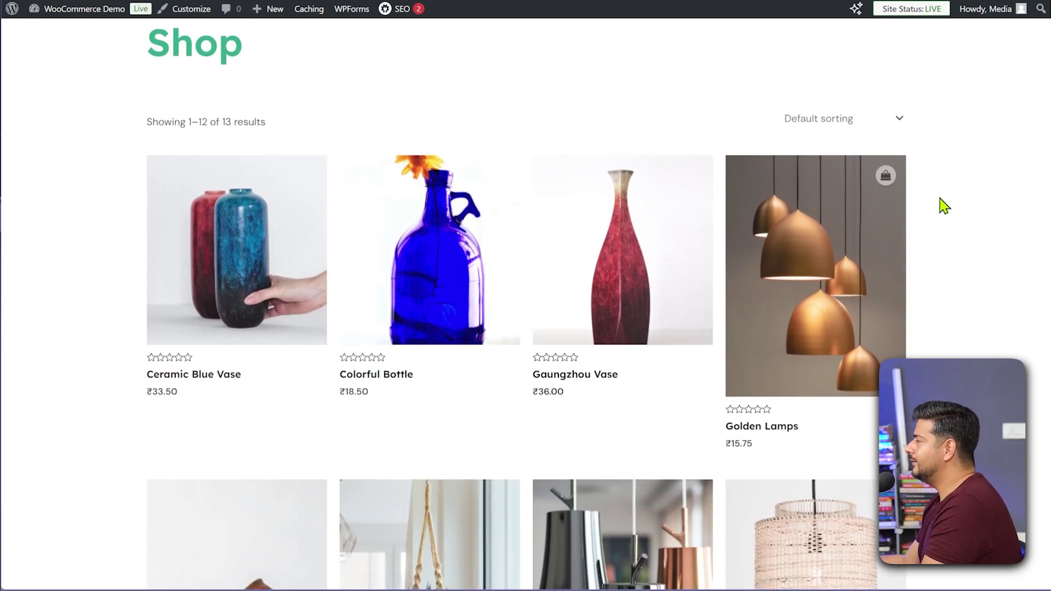
pyautogui.scroll(-6, 349, 425)
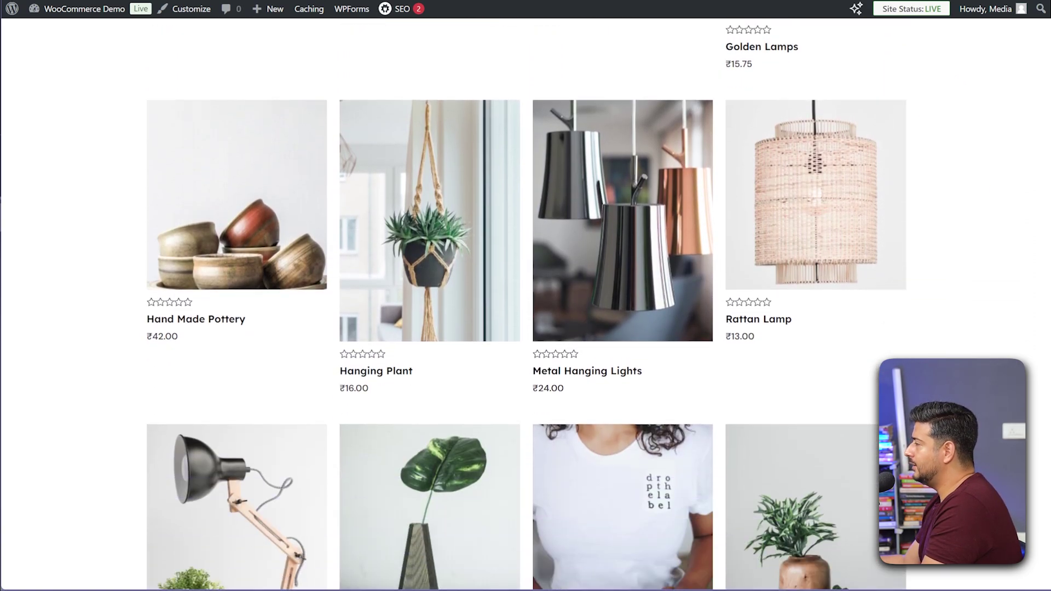
pyautogui.scroll(3, 291, 348)
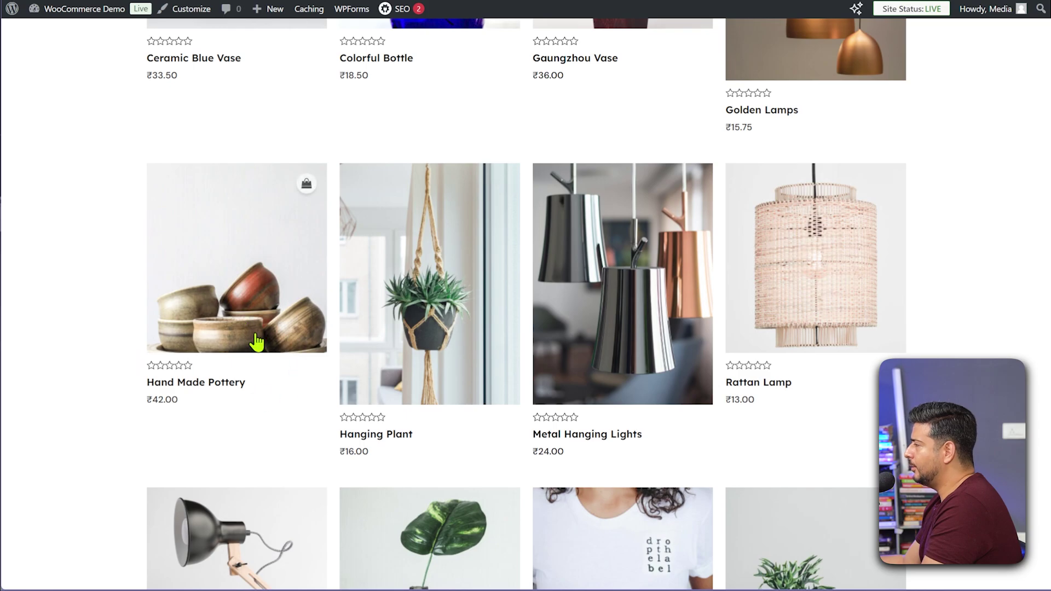
pyautogui.scroll(-5, 154, 371)
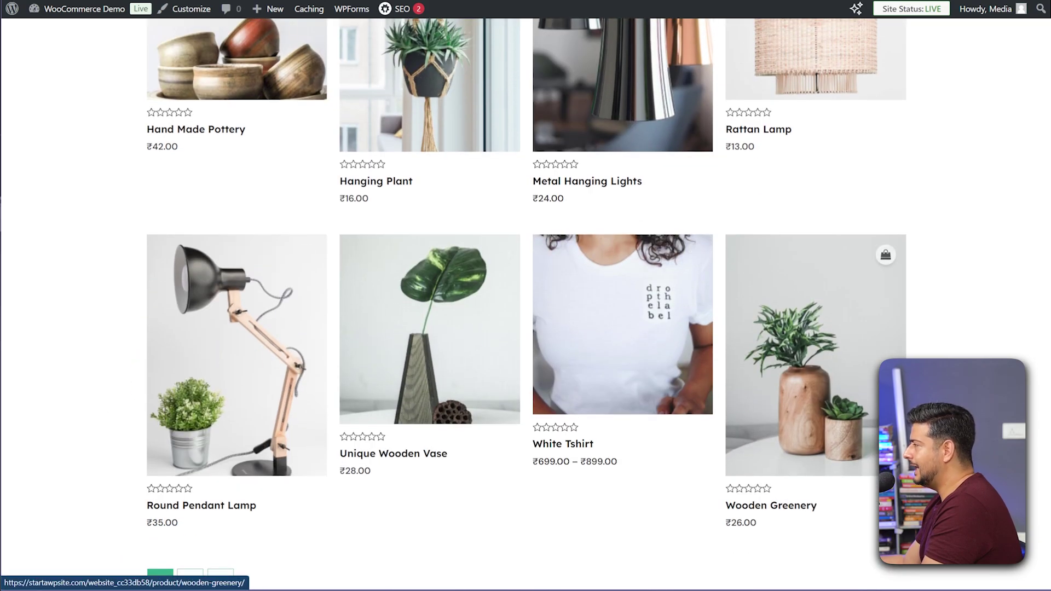
pyautogui.scroll(11, 657, 485)
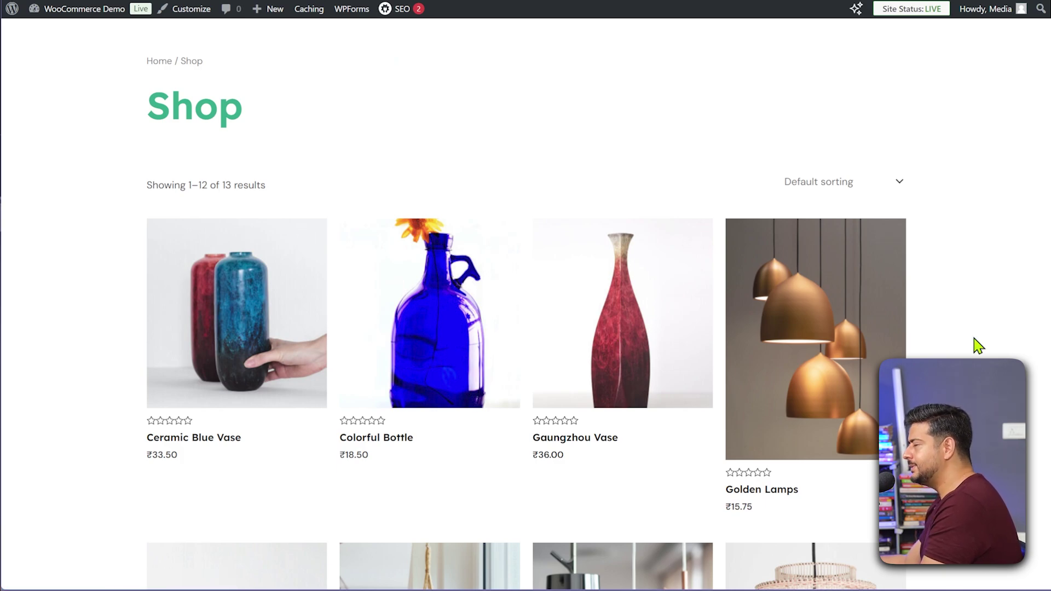
pyautogui.scroll(-1, 978, 347)
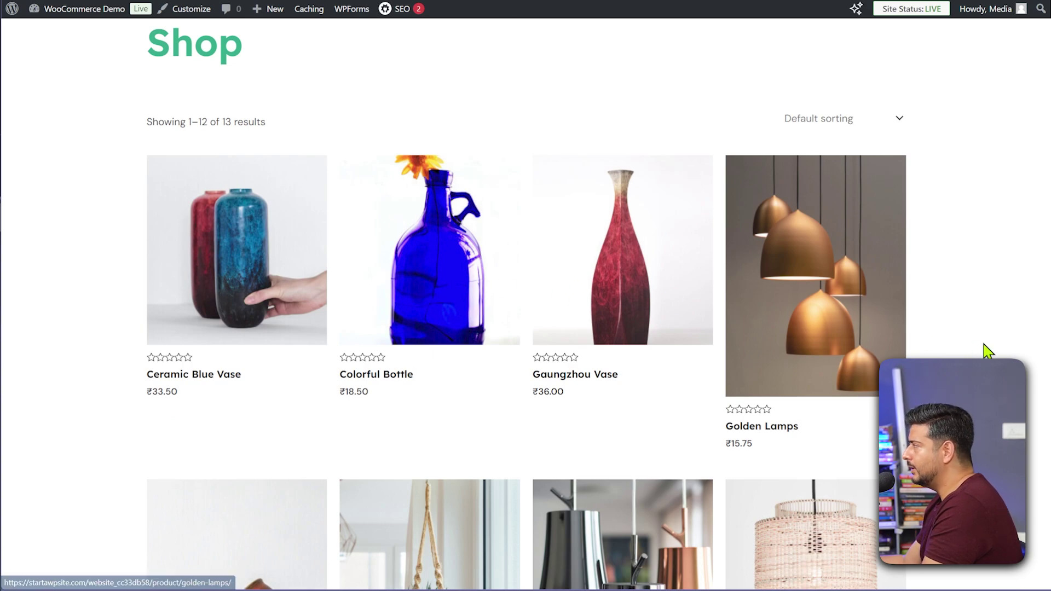
pyautogui.click(811, 280)
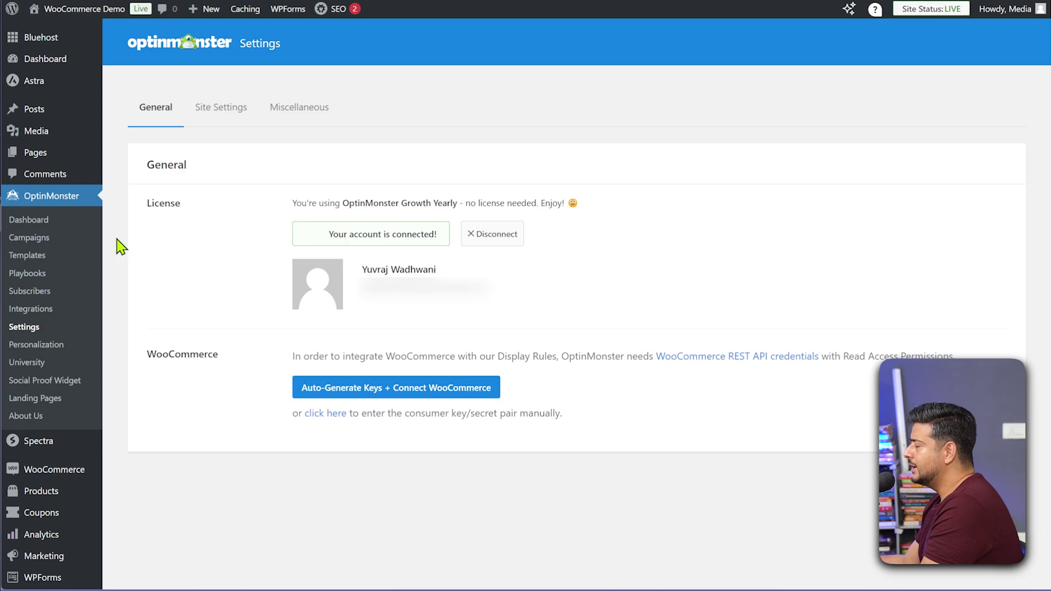
# Go to the OptinMonster Campaigns list, which is still empty.
pyautogui.click(30, 238)
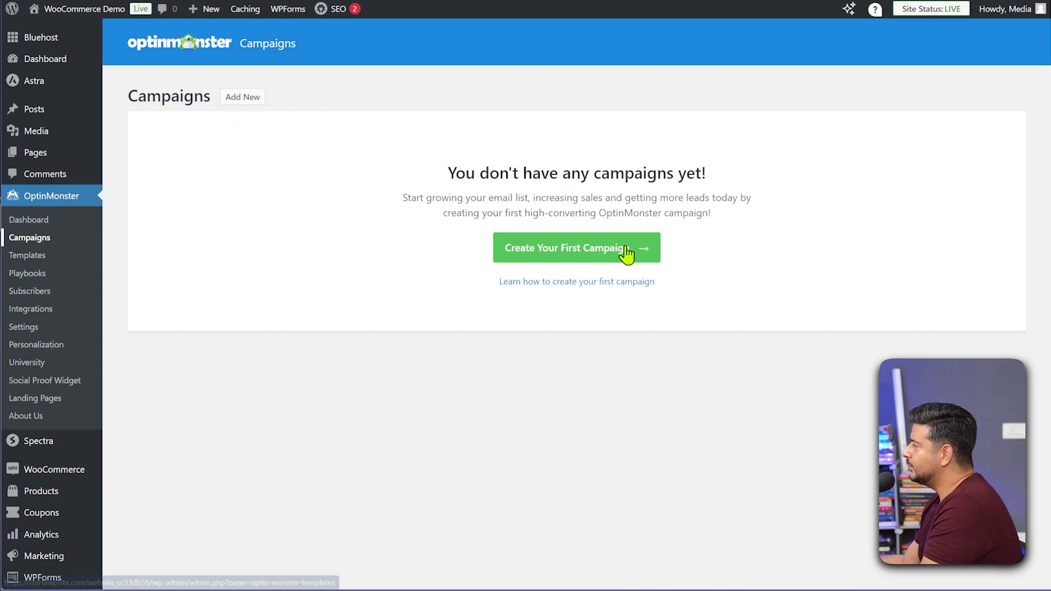
# Start the first campaign and look through the ready-made Playbooks.
pyautogui.click(580, 255)
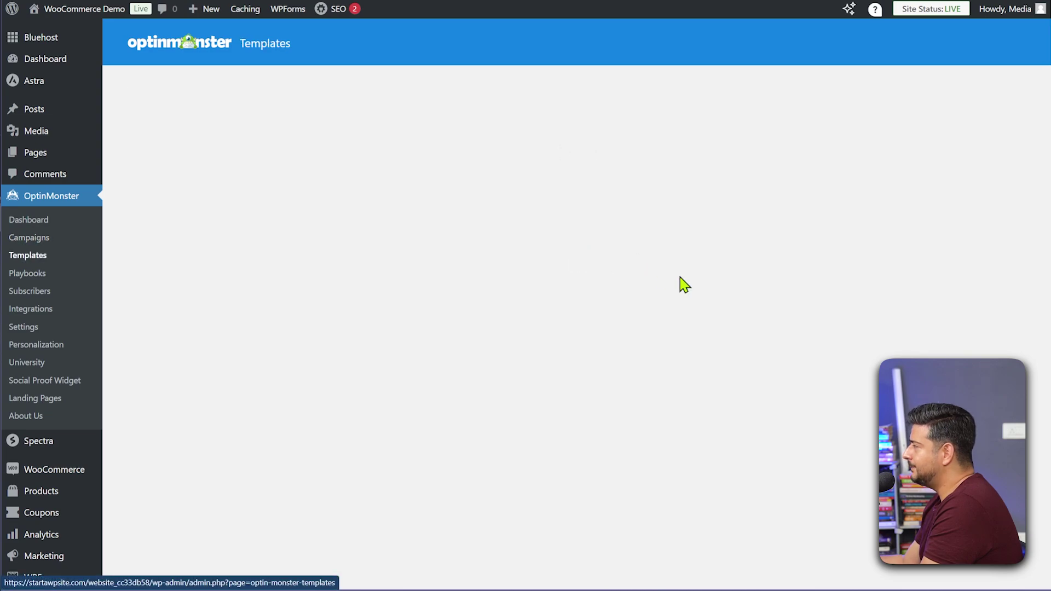
pyautogui.scroll(-3, 680, 284)
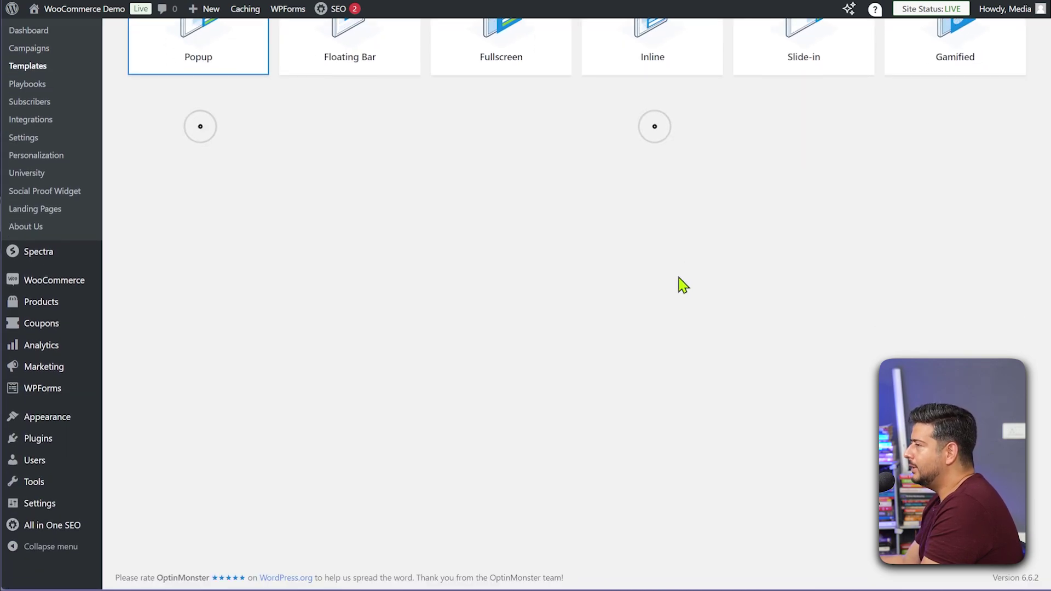
pyautogui.scroll(4, 629, 362)
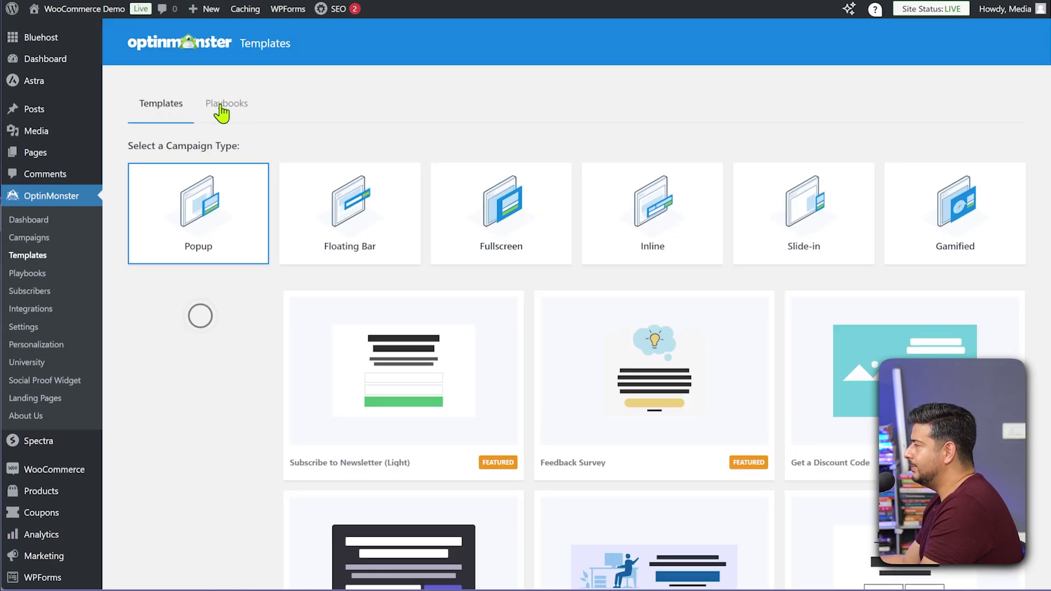
pyautogui.click(222, 105)
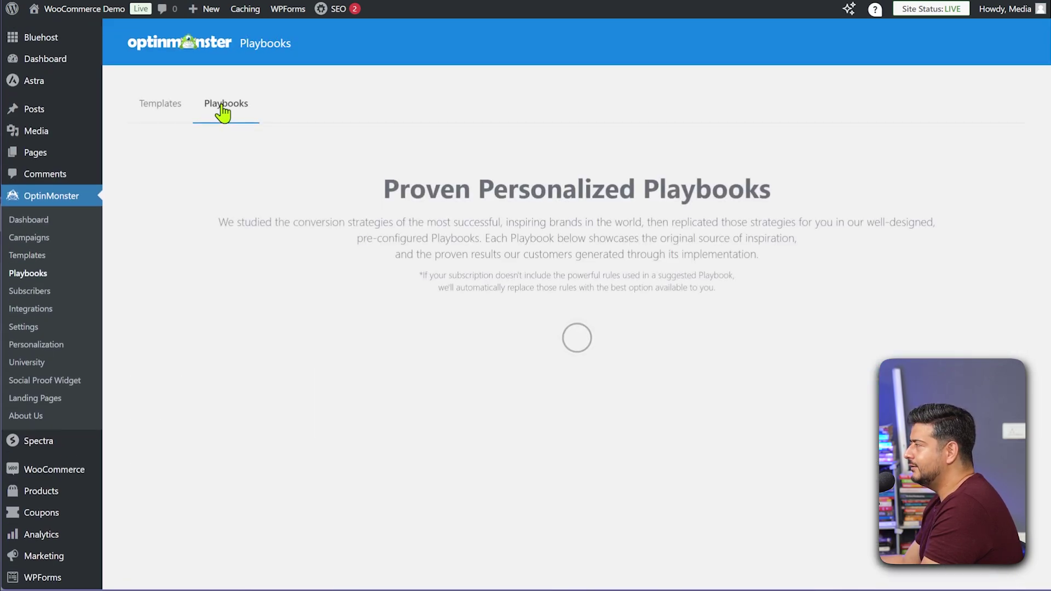
pyautogui.scroll(-1, 799, 386)
pyautogui.scroll(-4, 799, 386)
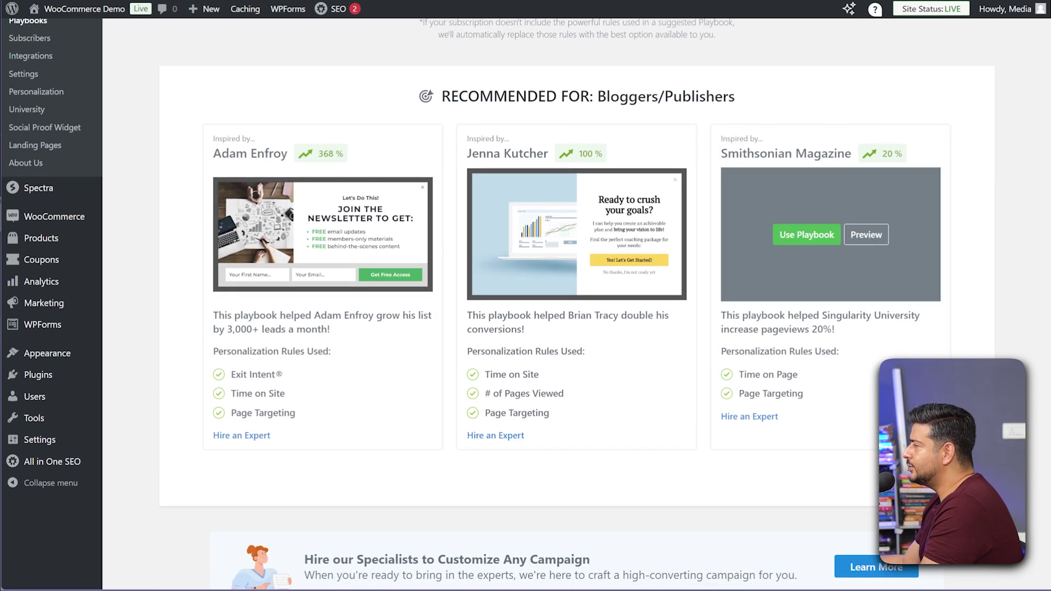
pyautogui.scroll(5, 525, 304)
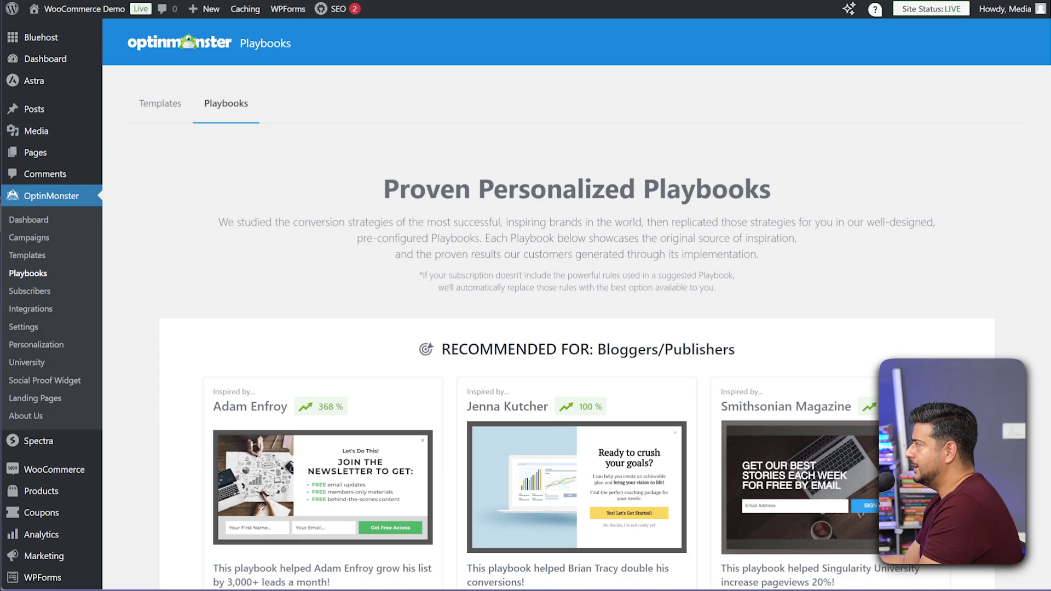
pyautogui.scroll(-2, 548, 304)
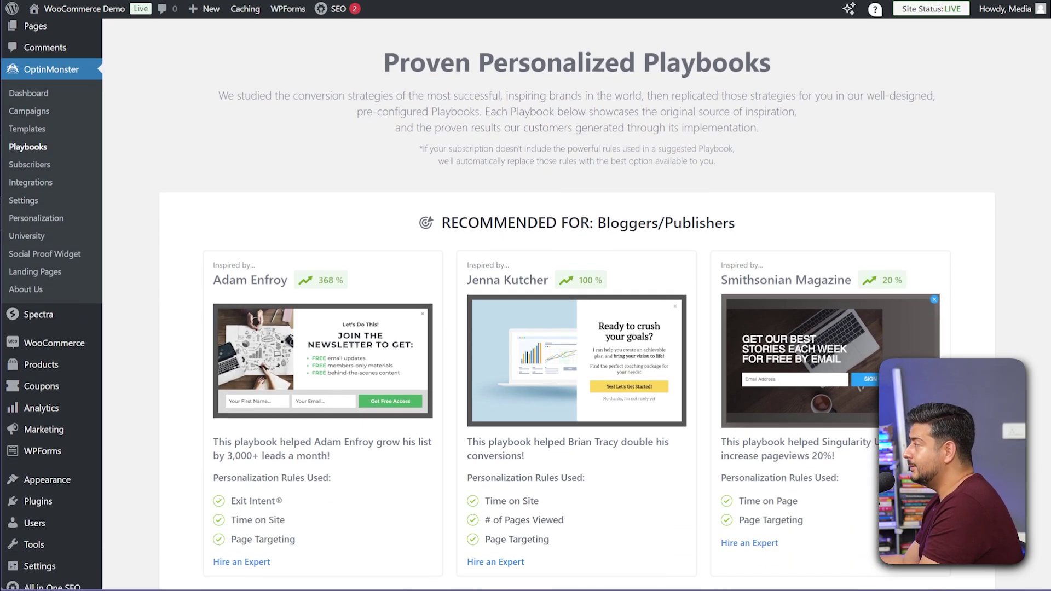
pyautogui.scroll(2, 336, 160)
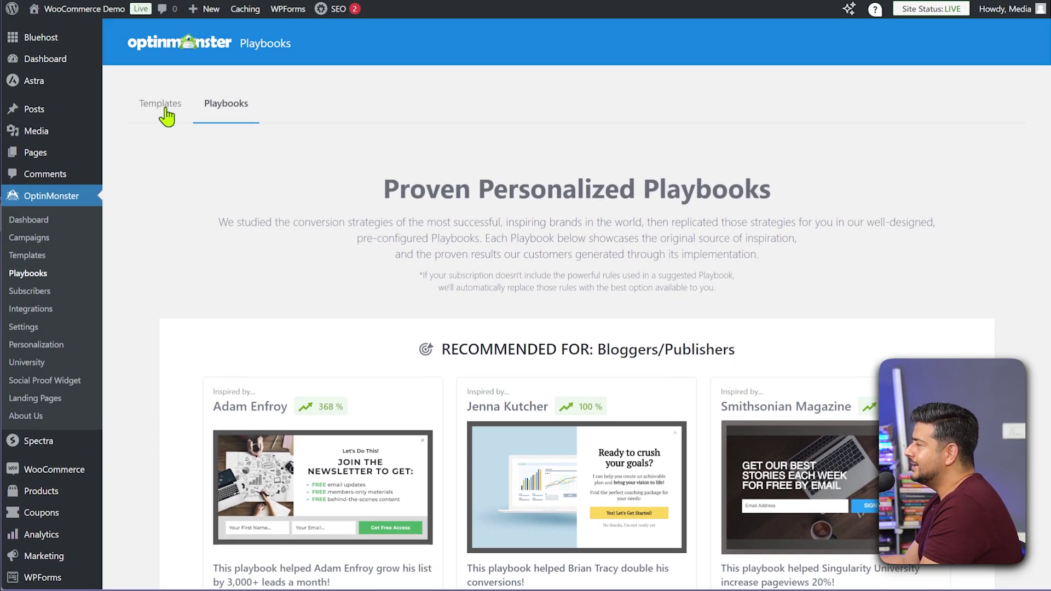
# Return to the Templates gallery showing the six campaign types.
pyautogui.click(160, 104)
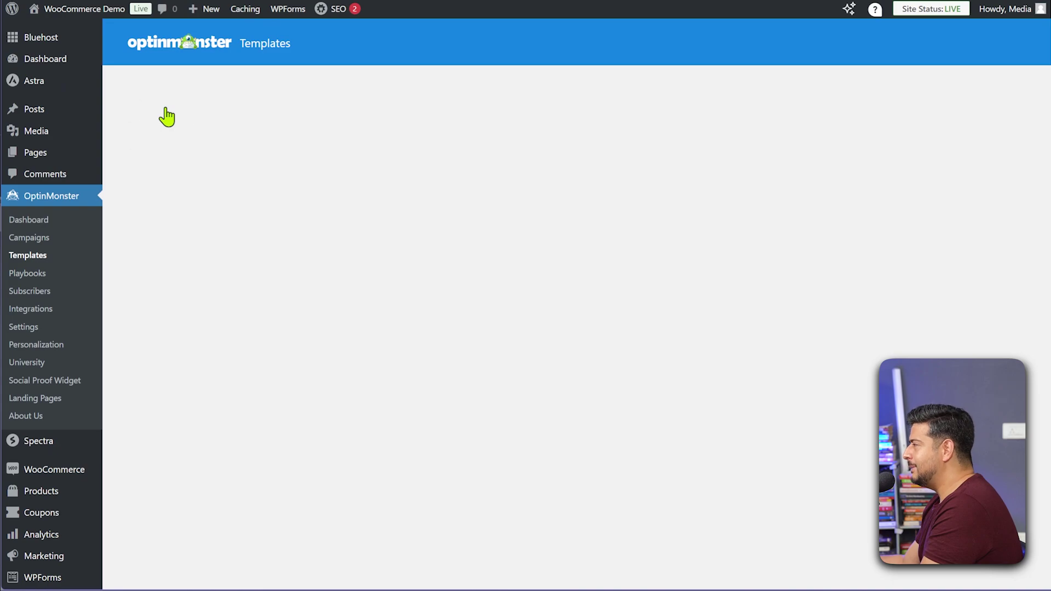
pyautogui.scroll(-3, 169, 112)
pyautogui.scroll(3, 308, 349)
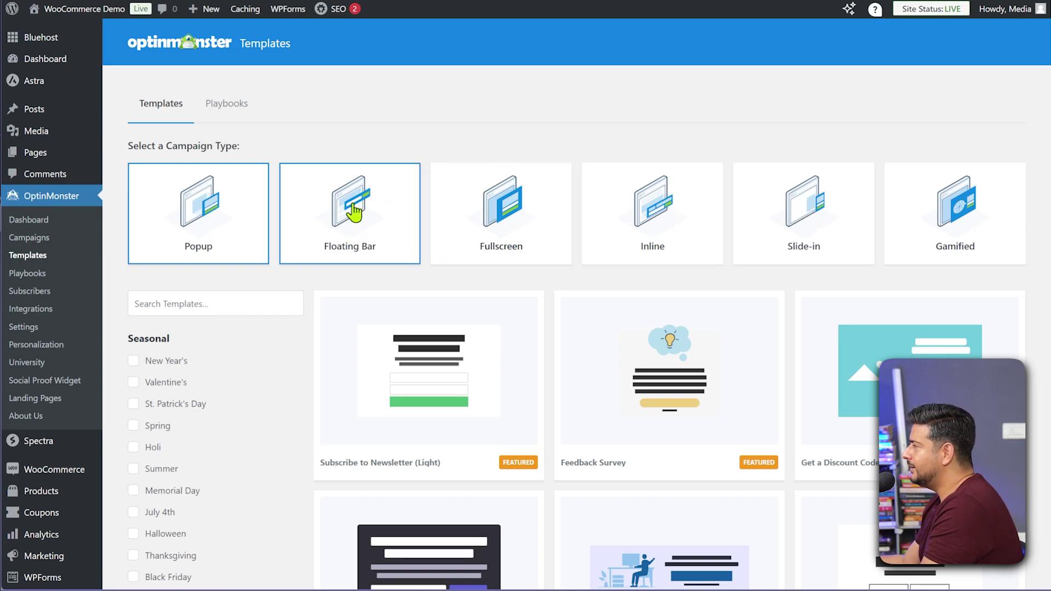
# Filter the templates to Floating Bar and scroll through them.
pyautogui.click(355, 212)
pyautogui.scroll(-4, 352, 211)
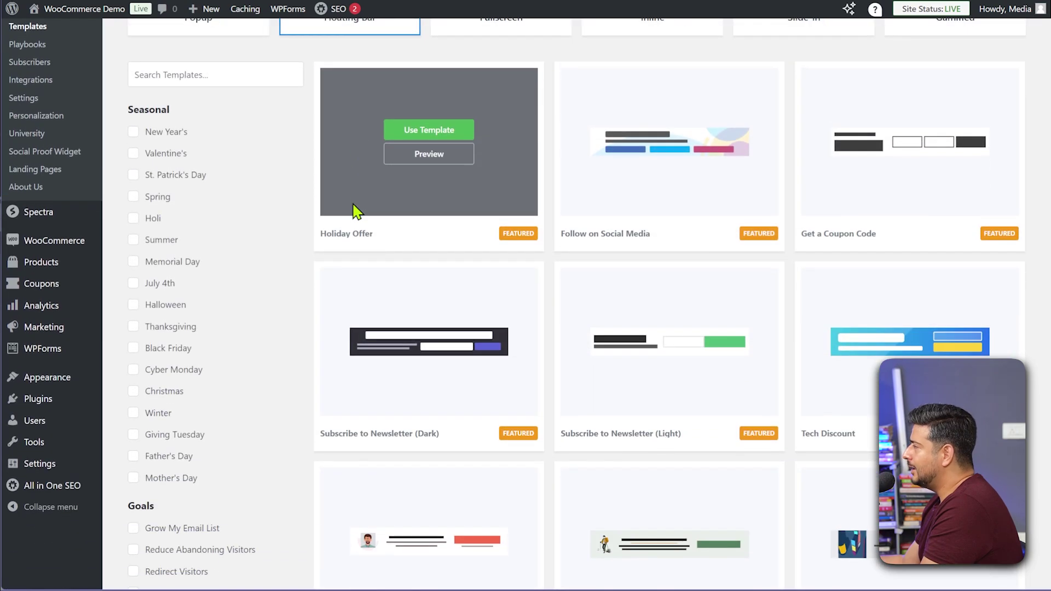
pyautogui.scroll(-20, 950, 197)
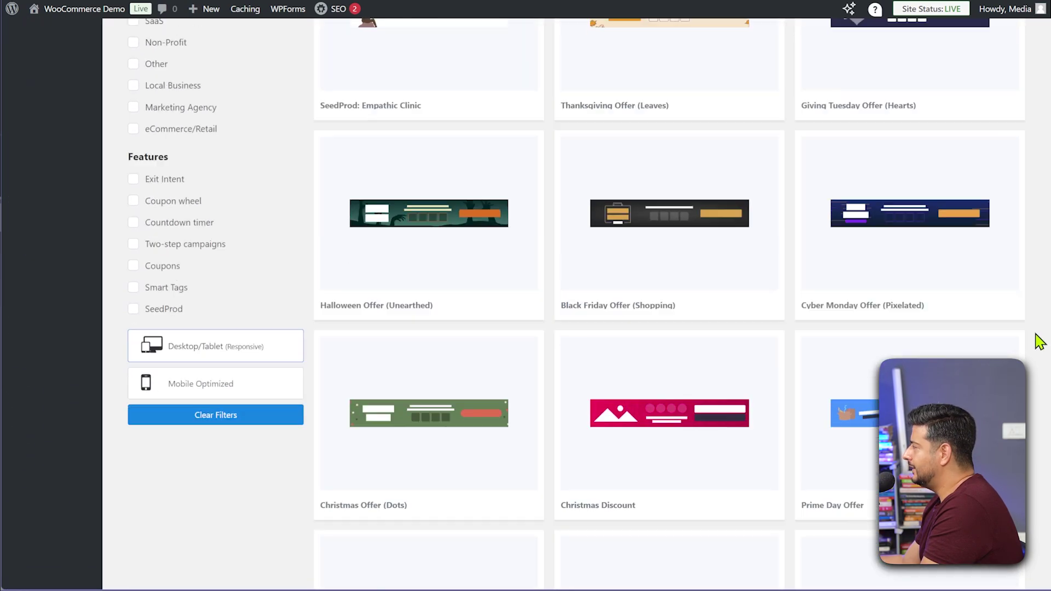
pyautogui.scroll(-20, 1040, 342)
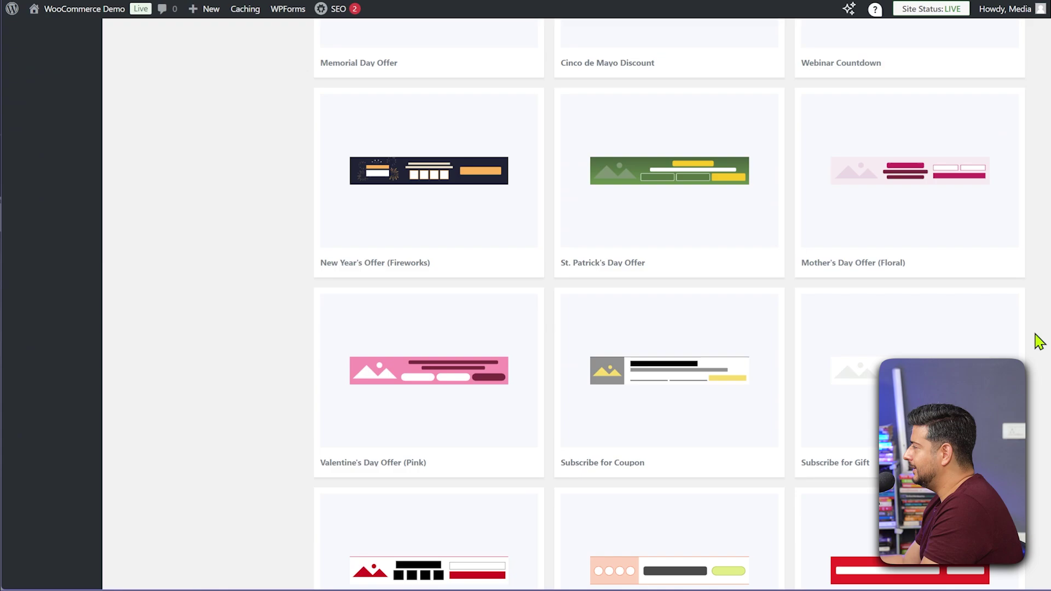
pyautogui.scroll(-17, 1039, 342)
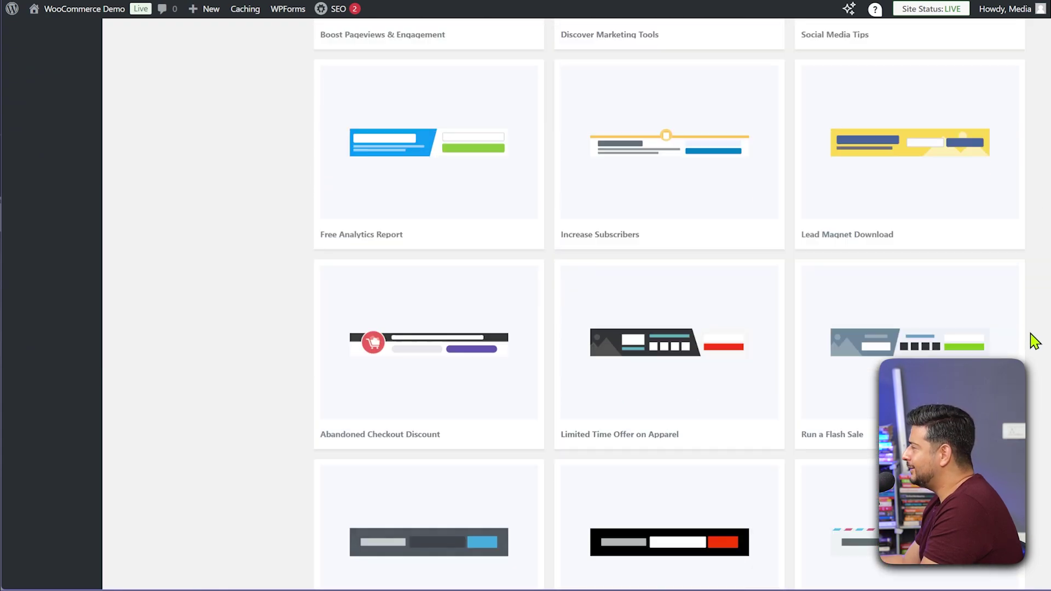
pyautogui.scroll(-10, 1032, 335)
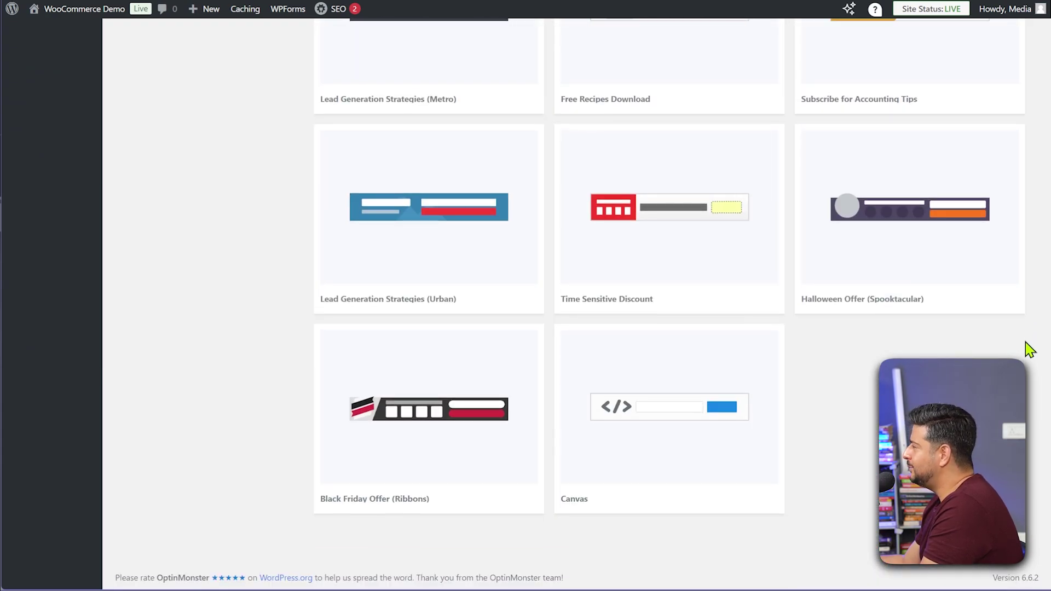
pyautogui.scroll(20, 1036, 388)
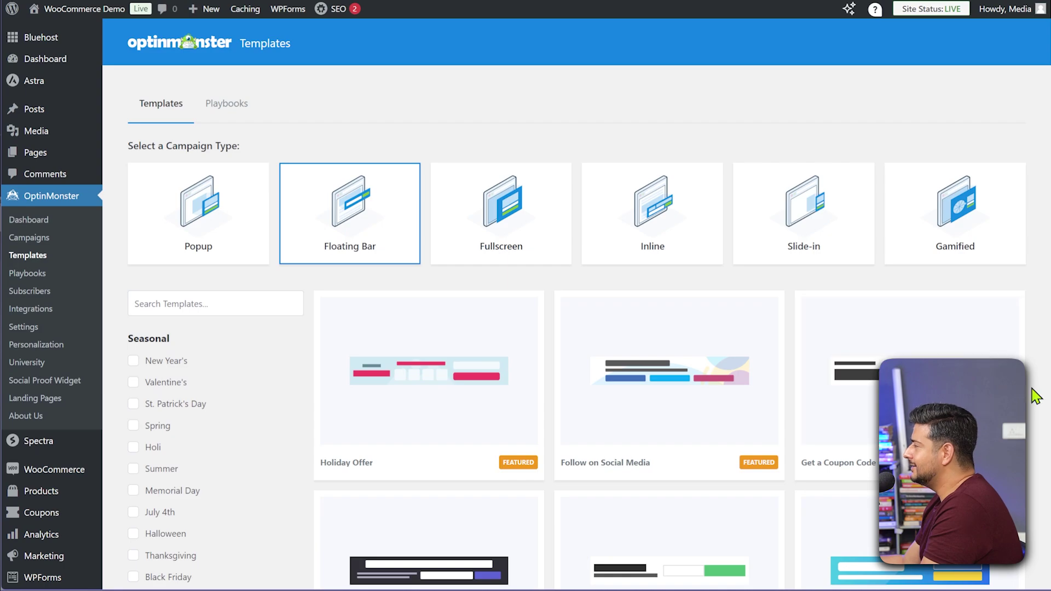
pyautogui.scroll(-1, 1036, 389)
pyautogui.scroll(-4, 1036, 389)
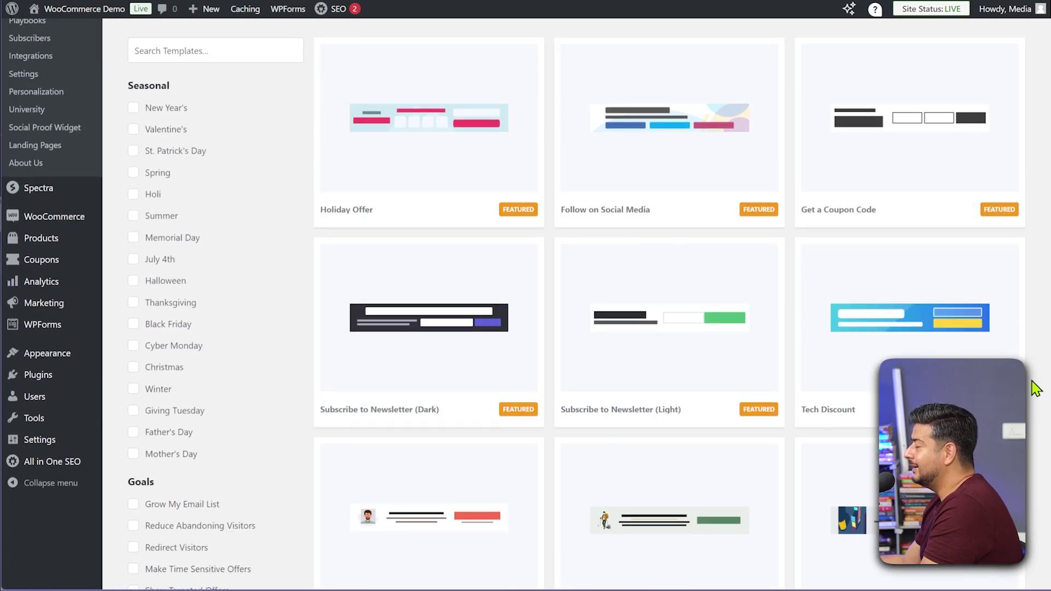
# Choose the Subscribe to Newsletter (Dark) template and name the campaign BOGO.
pyautogui.moveTo(1026, 385)
pyautogui.scroll(-3, 1036, 377)
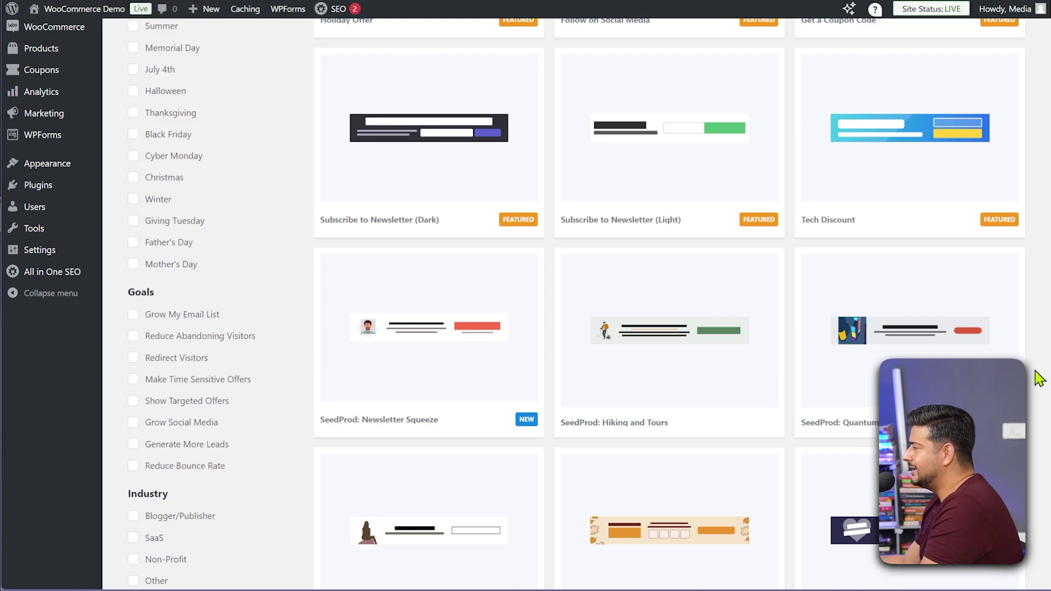
pyautogui.scroll(-3, 1038, 378)
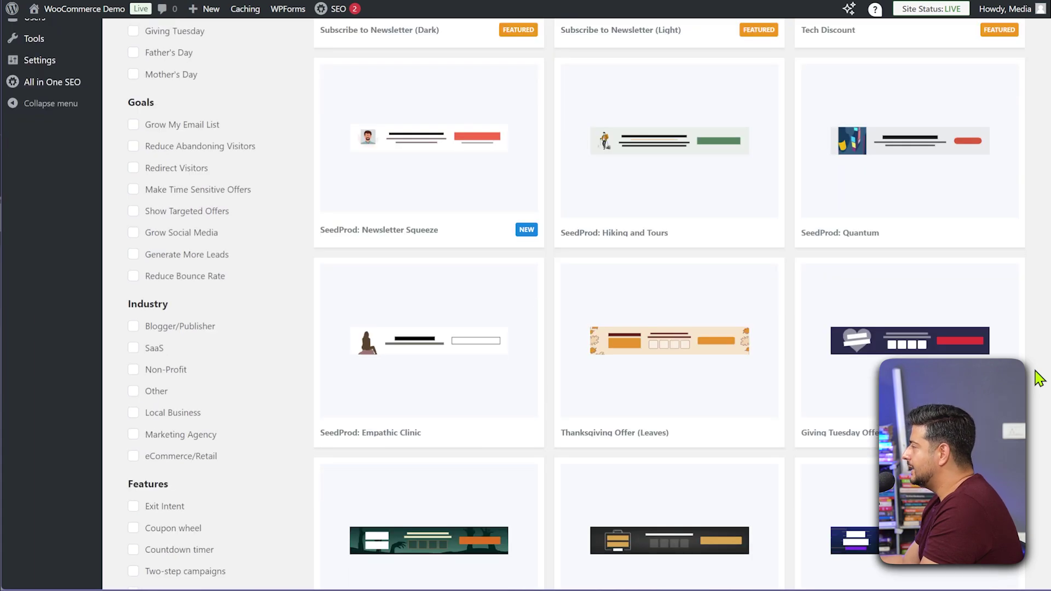
pyautogui.scroll(-3, 1035, 380)
pyautogui.scroll(8, 1035, 379)
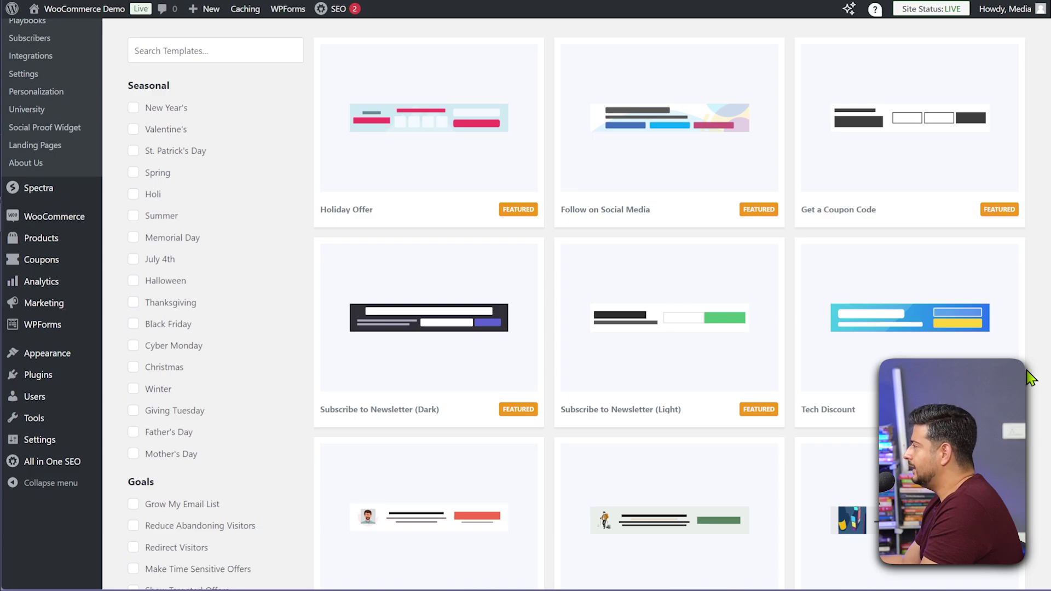
pyautogui.scroll(3, 1035, 380)
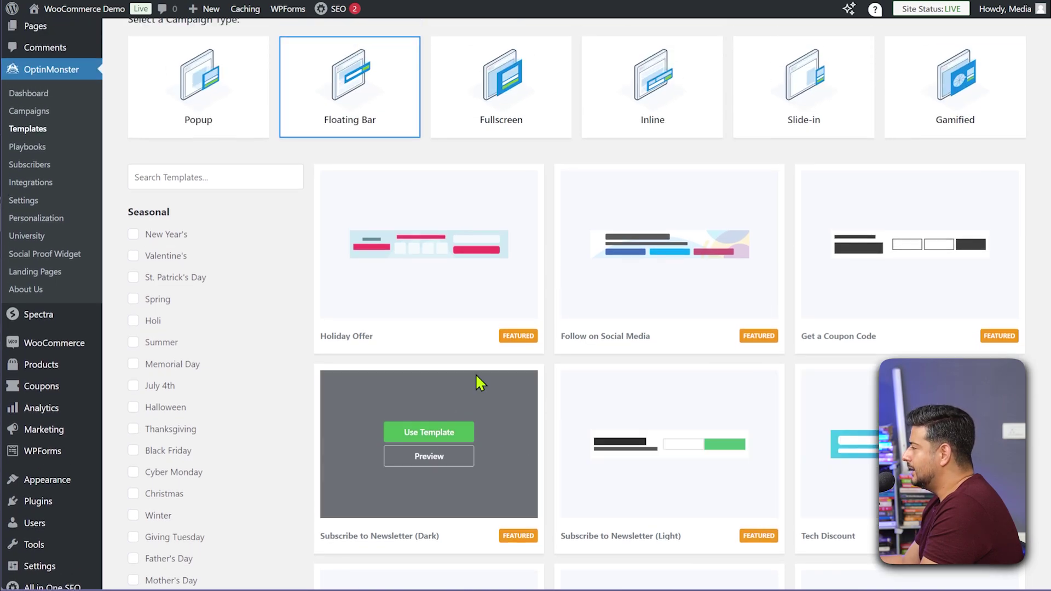
pyautogui.scroll(-3, 299, 391)
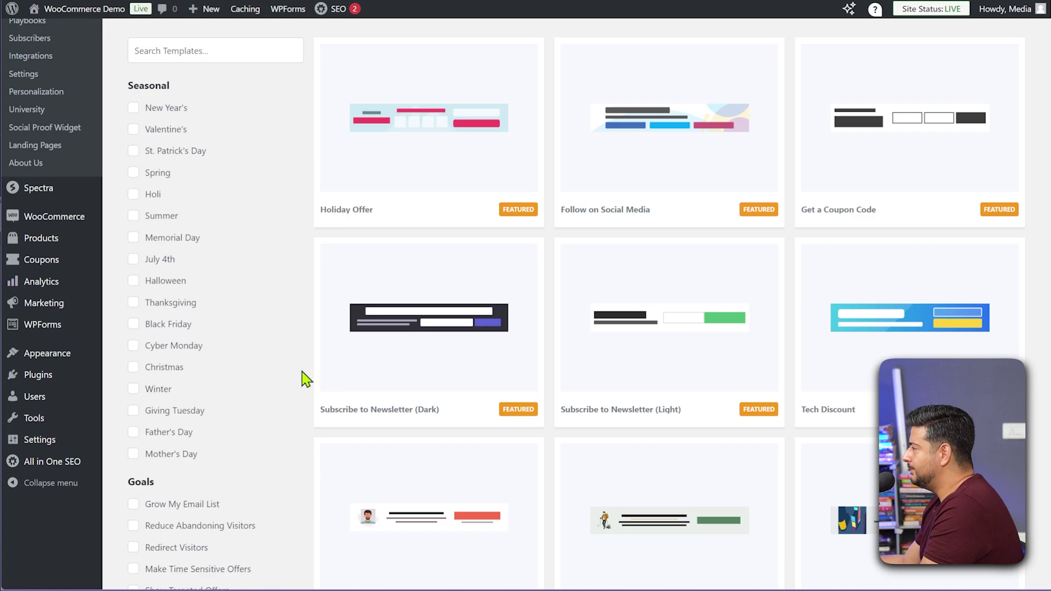
pyautogui.click(405, 312)
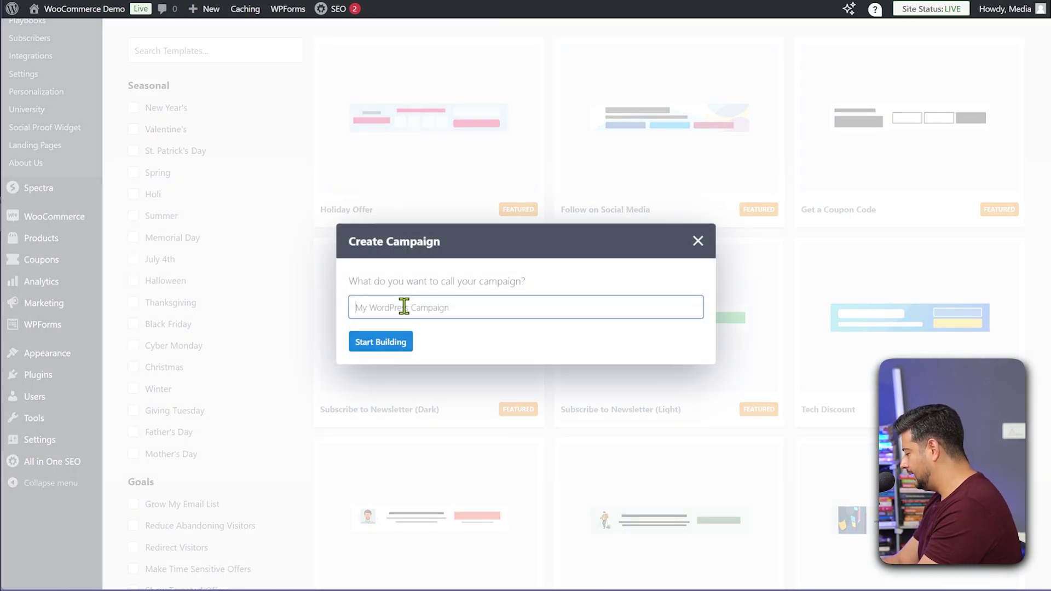
pyautogui.write('BOGO')
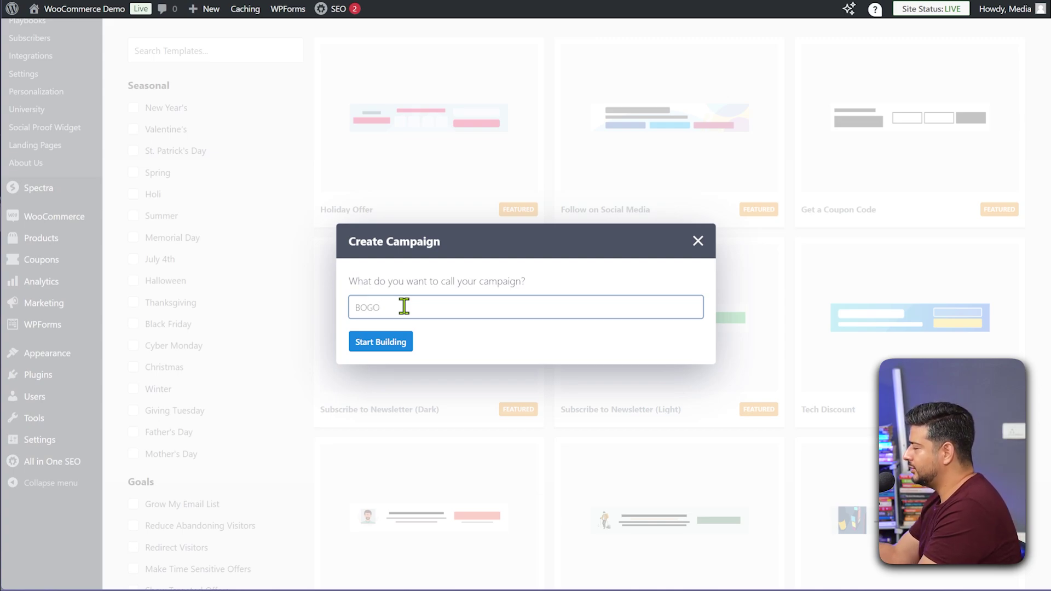
# Open BOGO in the builder, review Optin and Success views, and disable the Yes/No view.
pyautogui.click(394, 342)
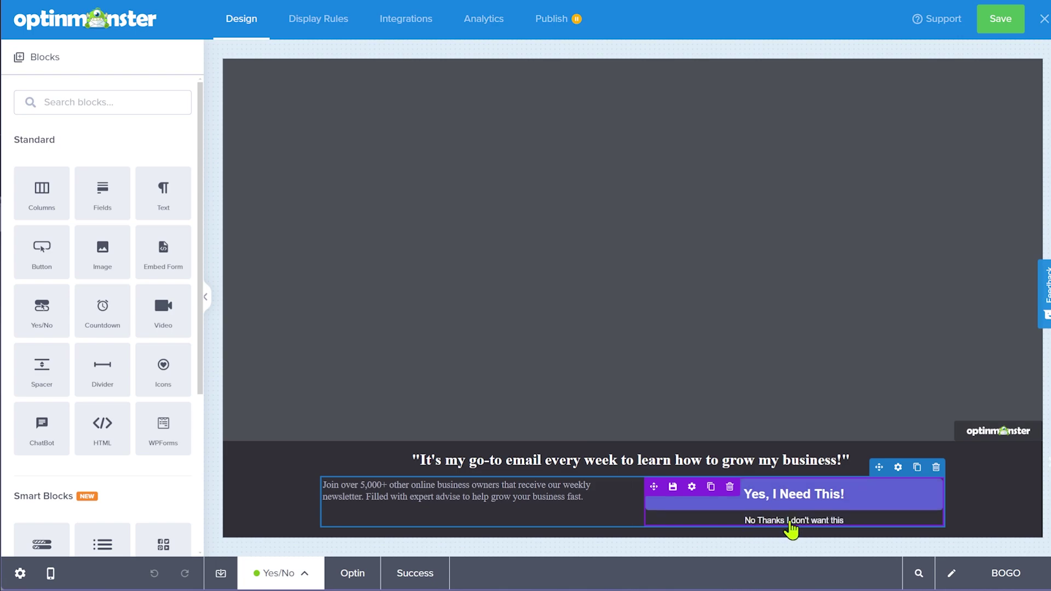
pyautogui.click(346, 572)
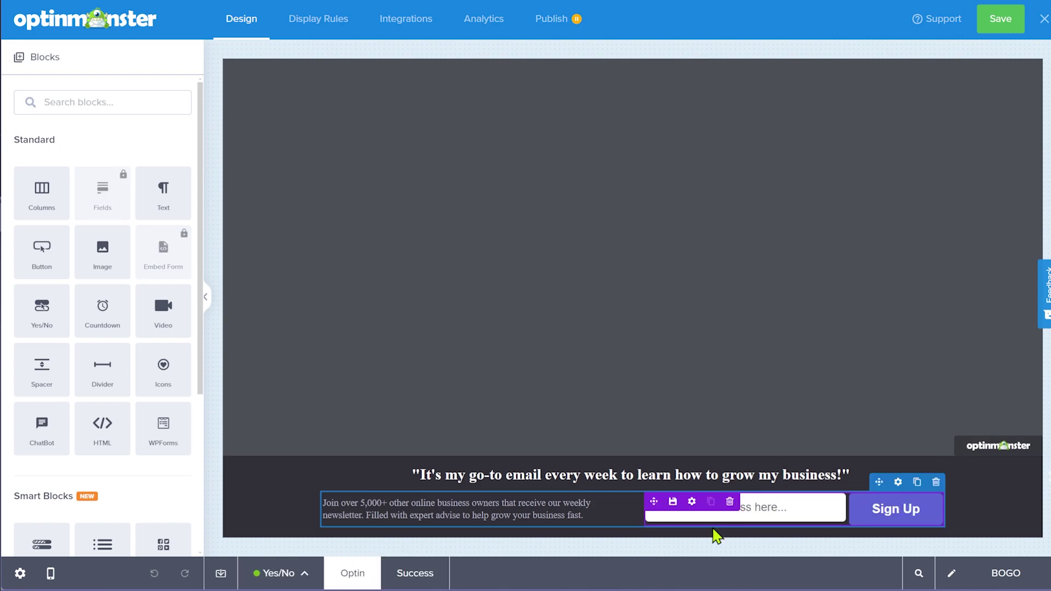
pyautogui.click(418, 574)
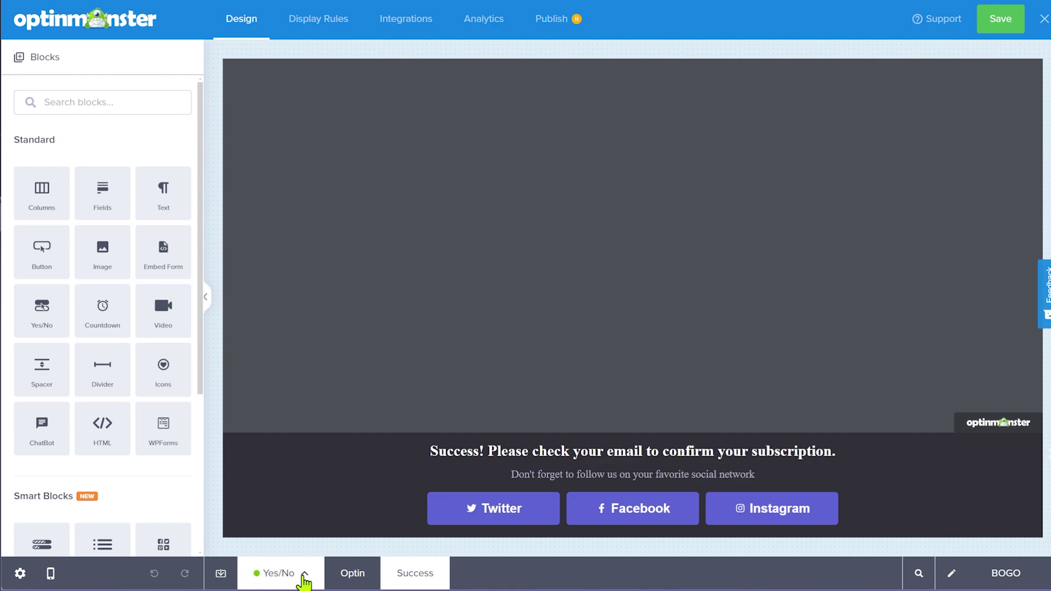
pyautogui.click(303, 579)
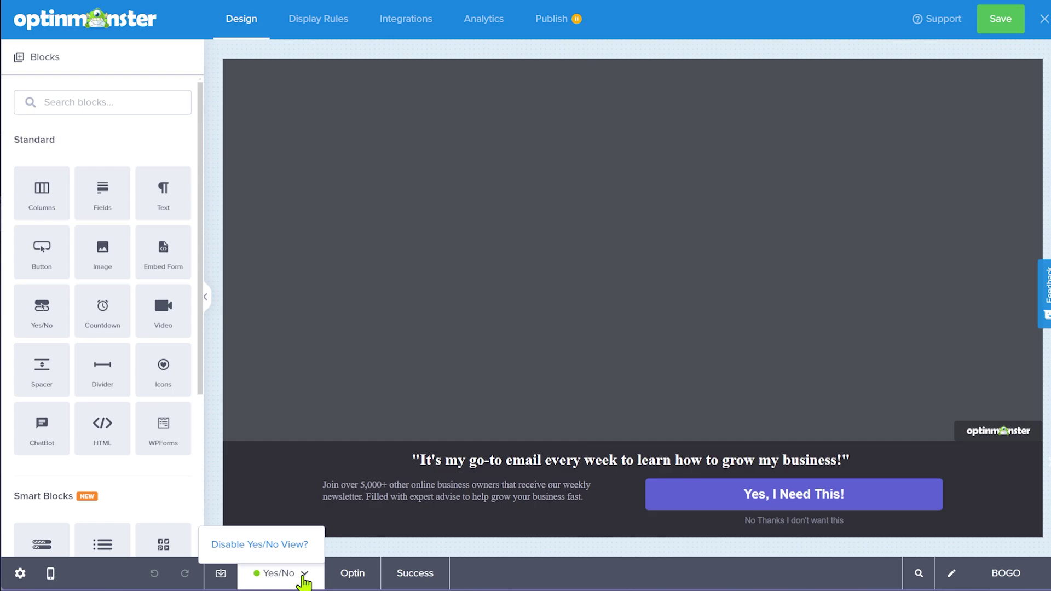
pyautogui.click(281, 545)
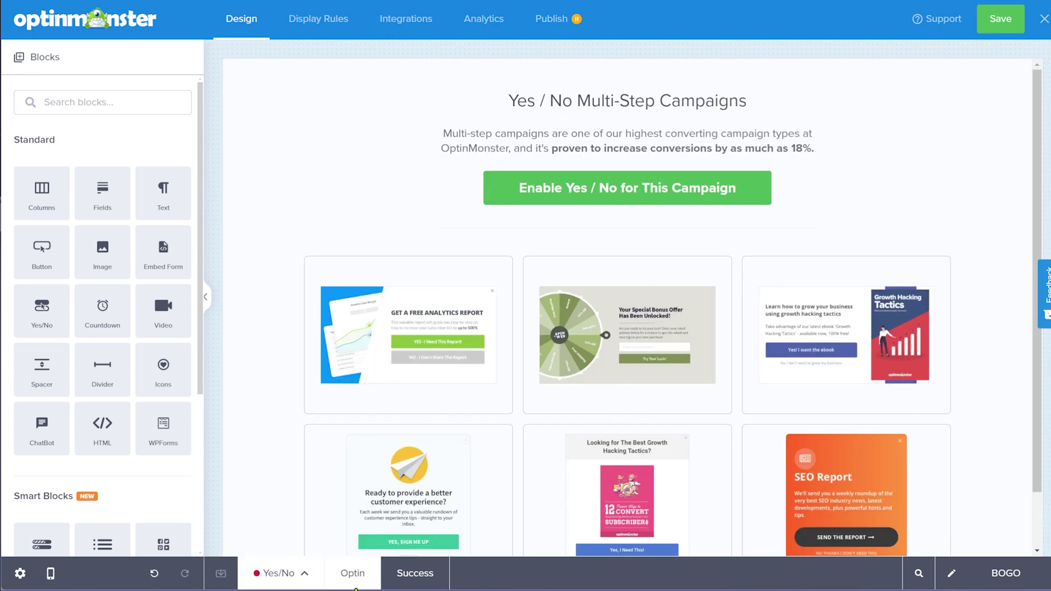
pyautogui.click(367, 574)
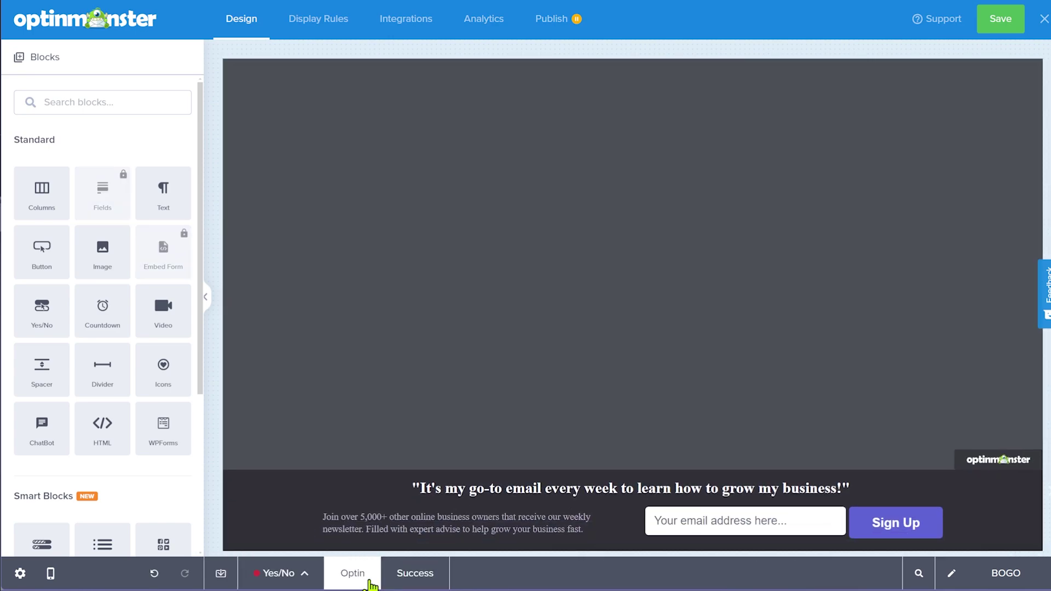
pyautogui.click(407, 582)
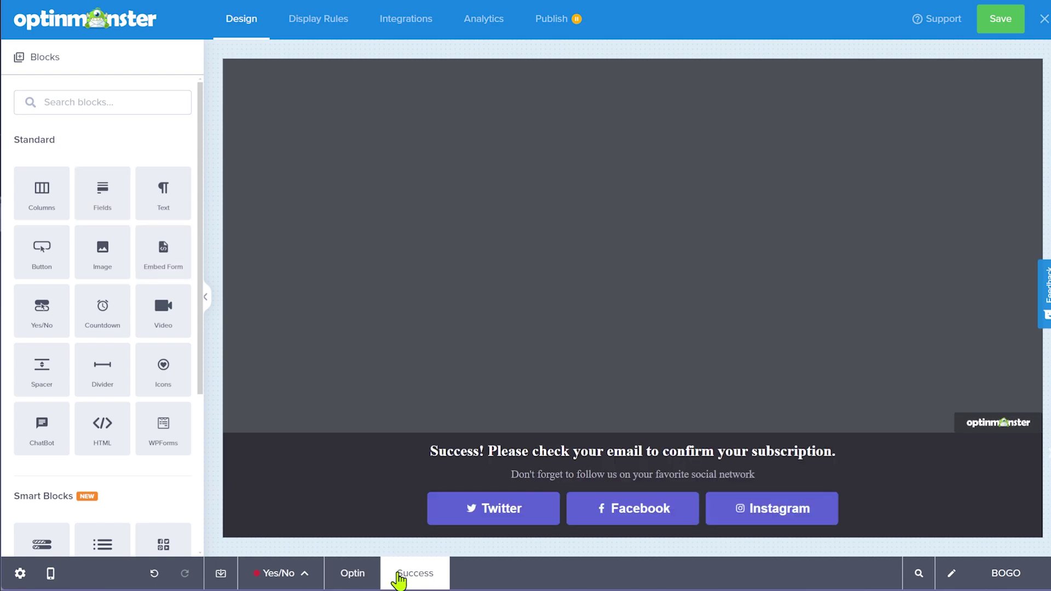
pyautogui.click(357, 578)
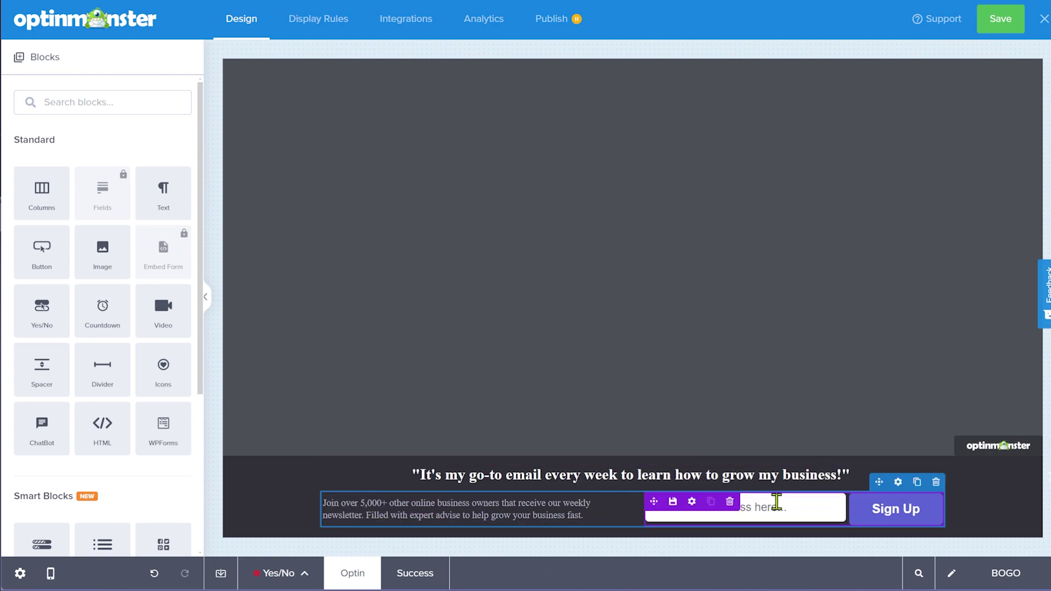
# Remove the email address field from the floating bar.
pyautogui.click(717, 507)
pyautogui.click(613, 515)
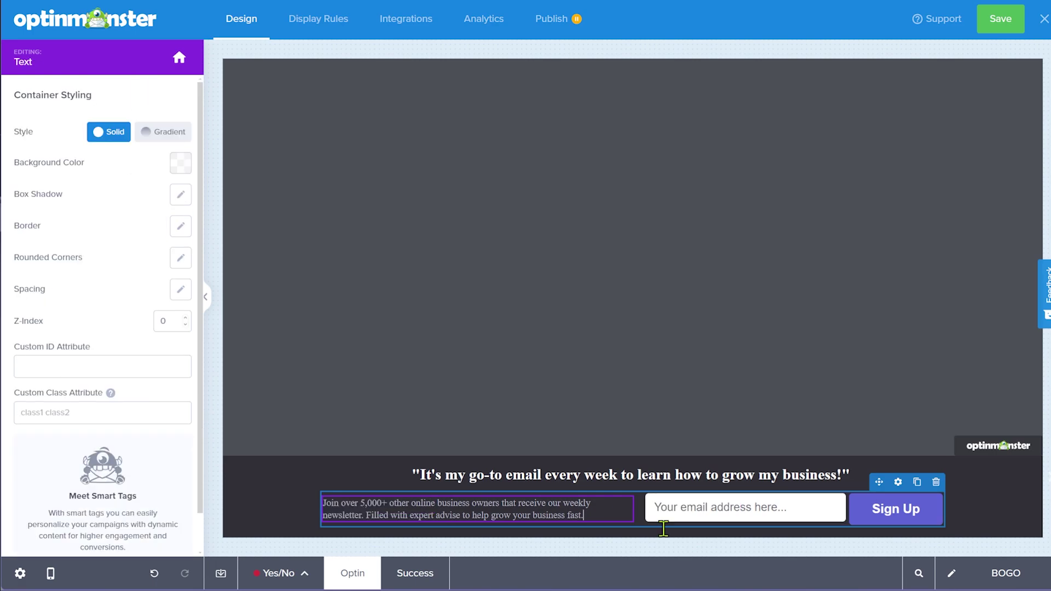
pyautogui.click(770, 503)
pyautogui.click(730, 503)
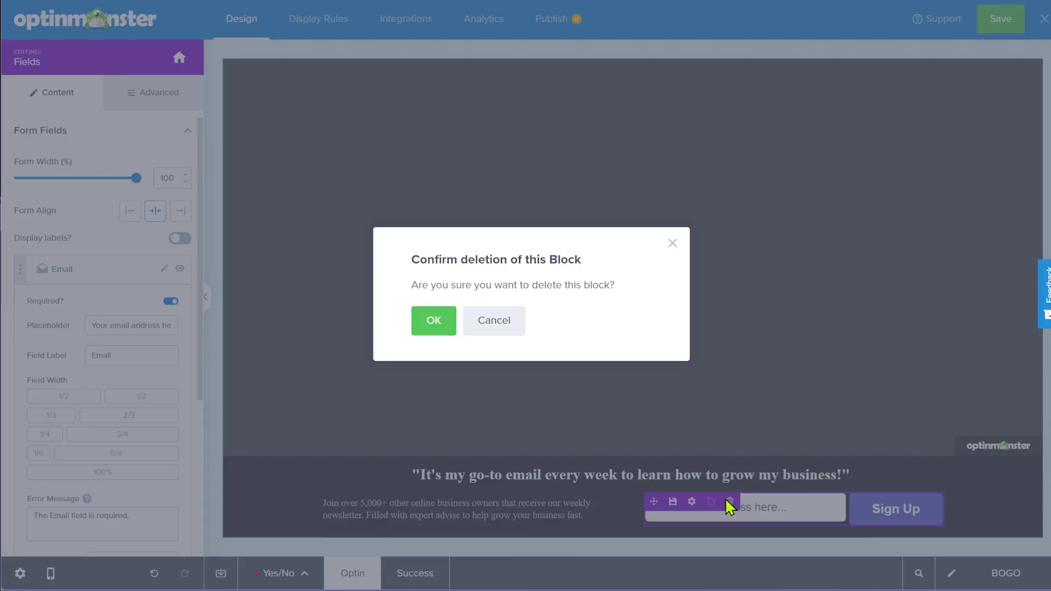
pyautogui.click(433, 323)
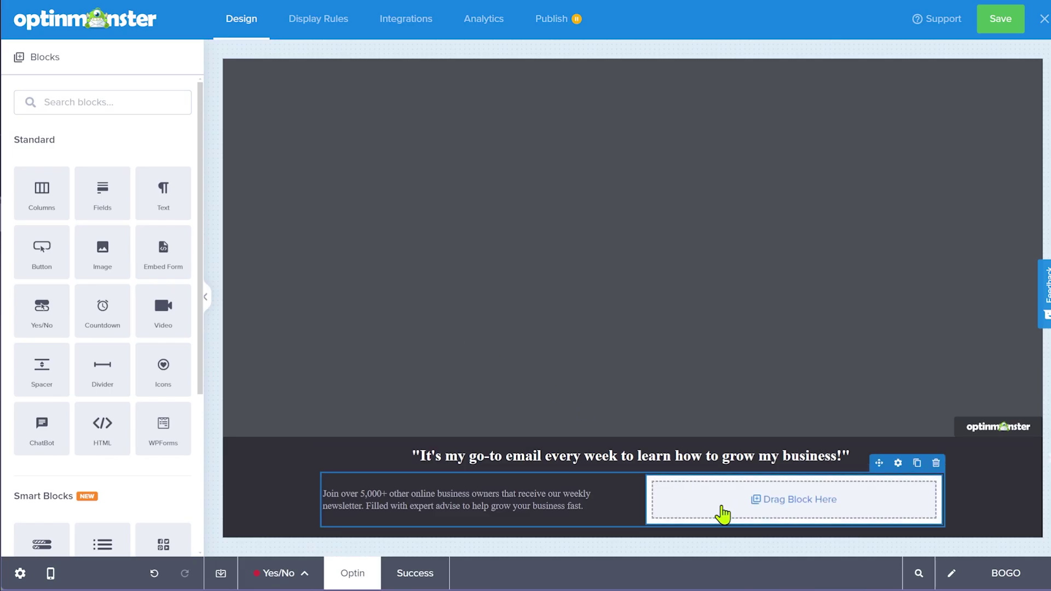
# Replace the heading with 'Limited Time Offer - Buy a Lamp and Get a Vase Completely Free'.
pyautogui.click(531, 495)
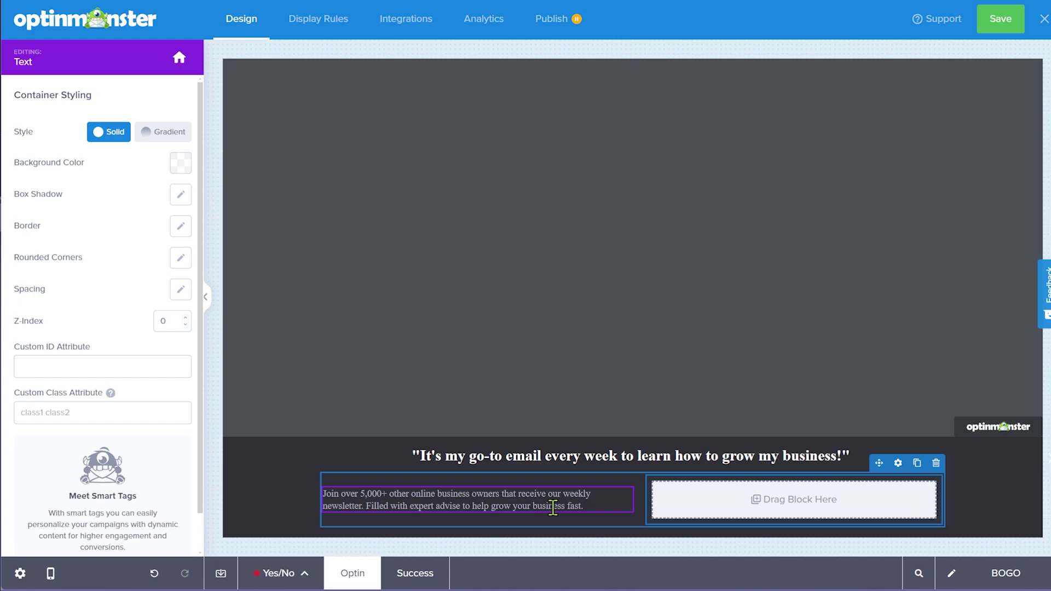
pyautogui.click(544, 451)
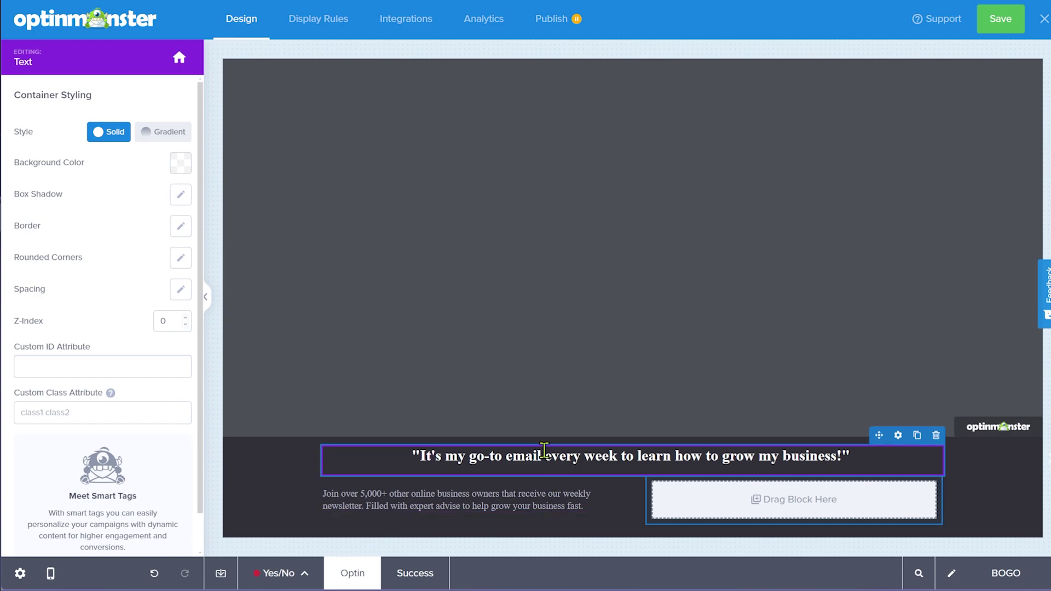
pyautogui.tripleClick(544, 451)
pyautogui.write('Limited Time Offer - Buy a Lamp and Ge')
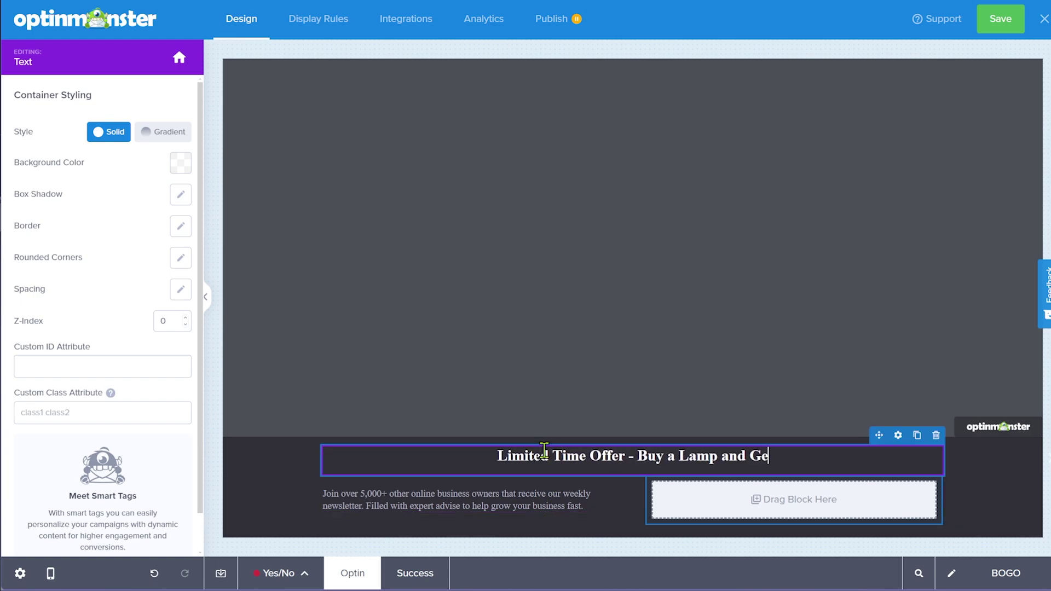
pyautogui.write('t a Vase Completely Free')
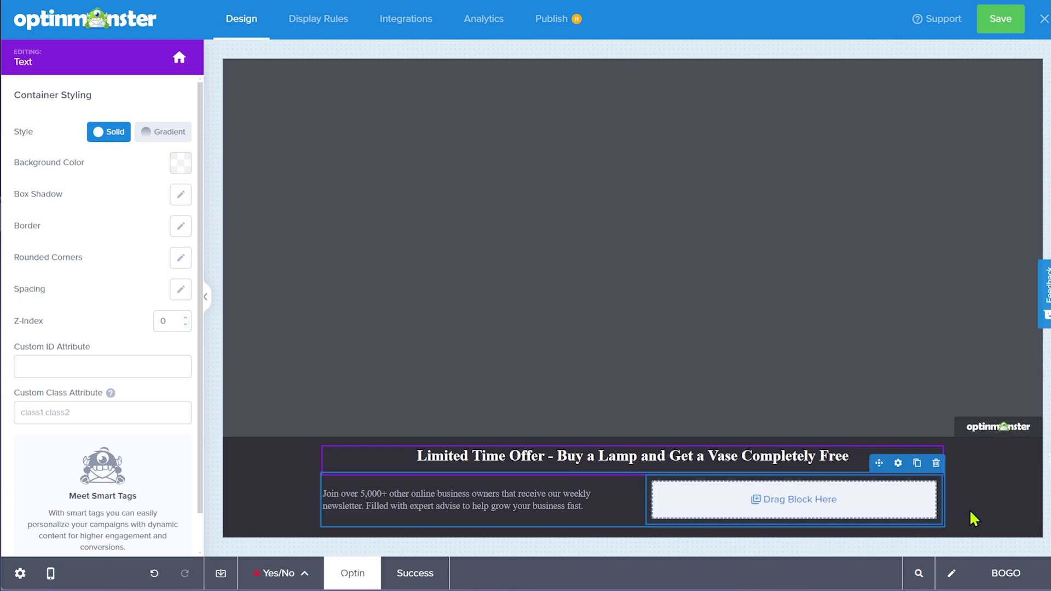
# Delete the row holding the description and the empty right column.
pyautogui.click(912, 502)
pyautogui.click(936, 463)
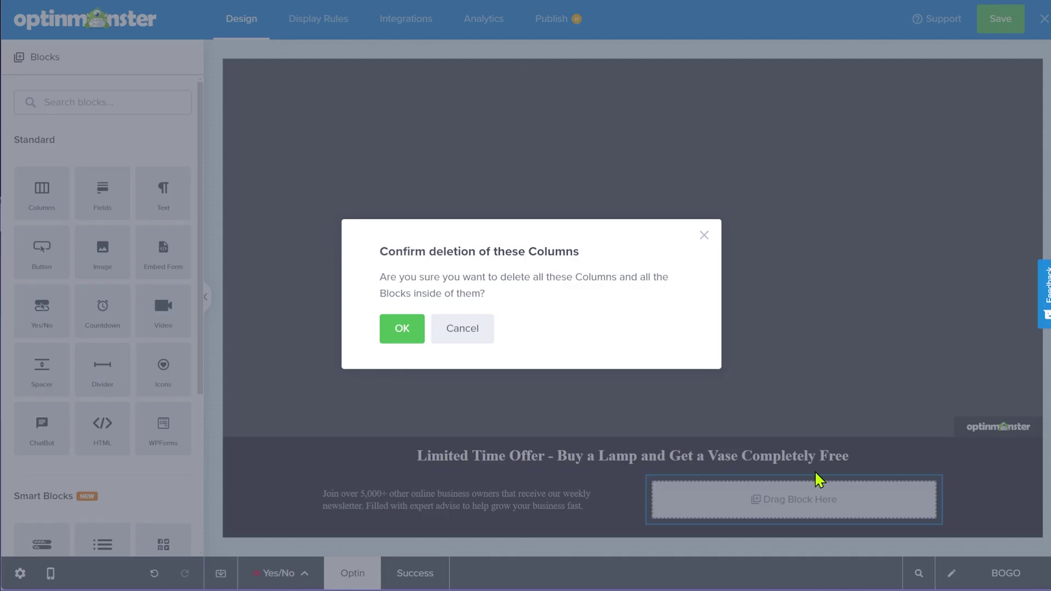
pyautogui.click(402, 331)
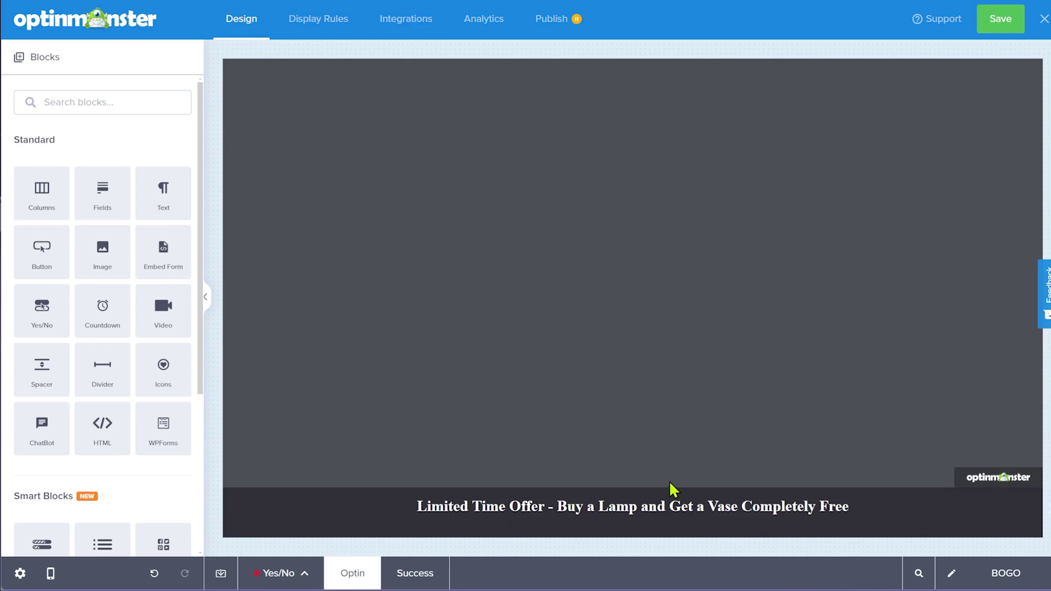
# Below the BOGO headline, add 'No Coupon Required. Just add both products and coupon will be applied automatically.'.
pyautogui.click(862, 507)
pyautogui.press('Return')
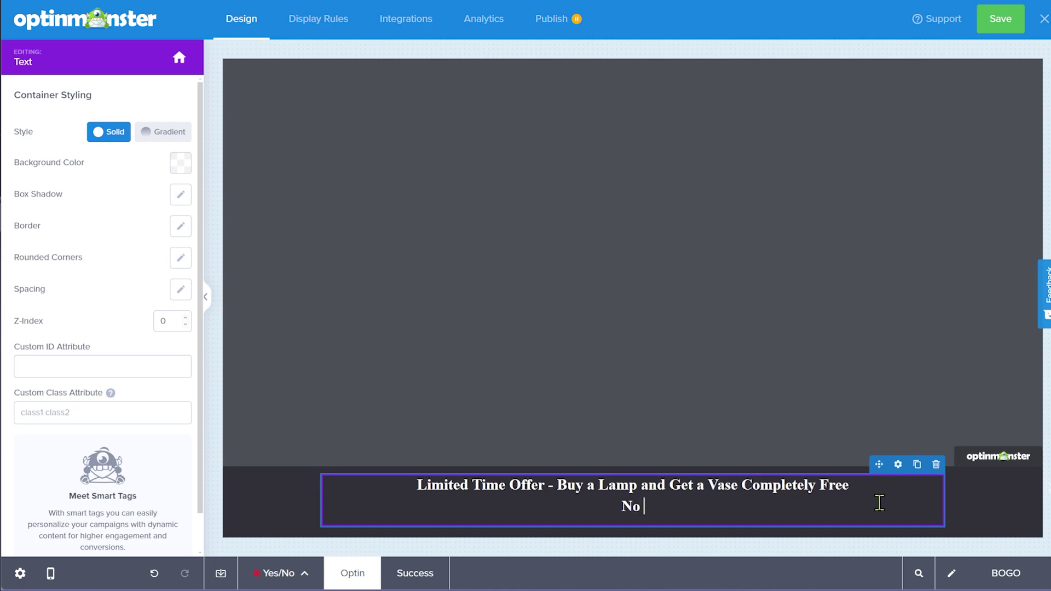
pyautogui.write('No Coupon Re')
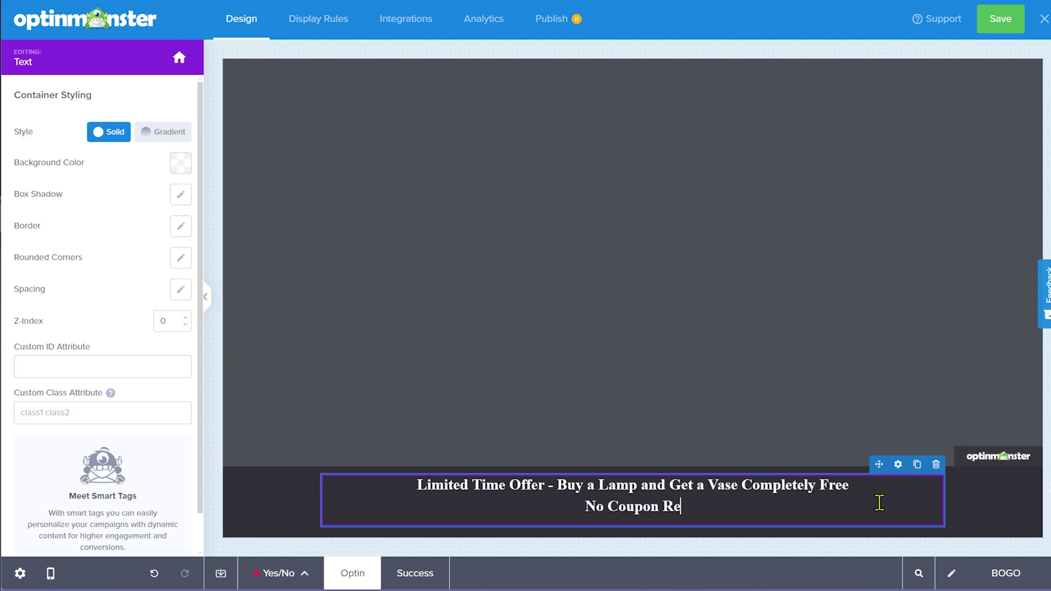
pyautogui.write('quired. Just ')
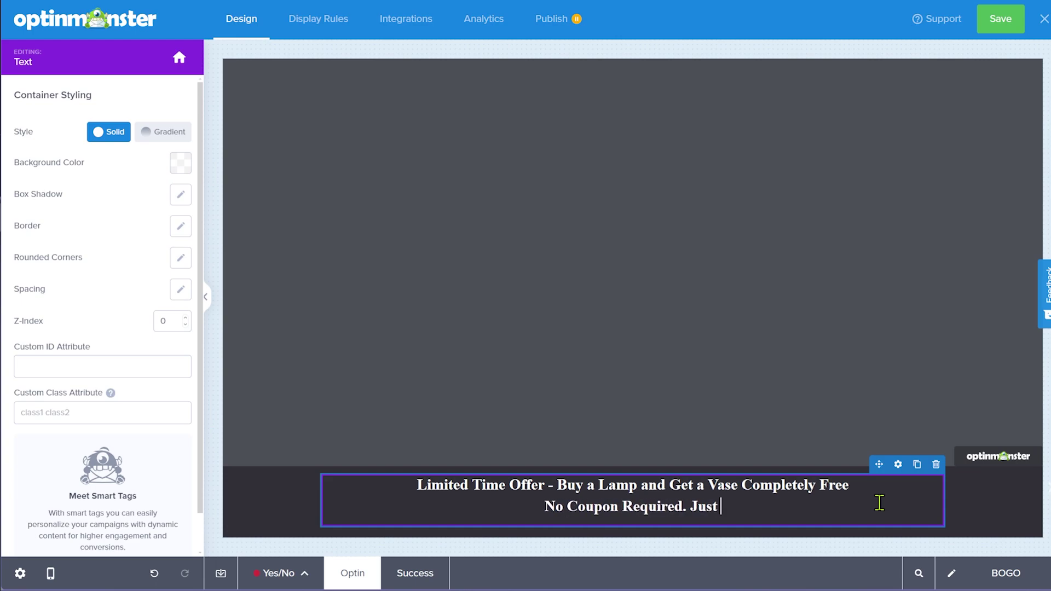
pyautogui.write('add bto')
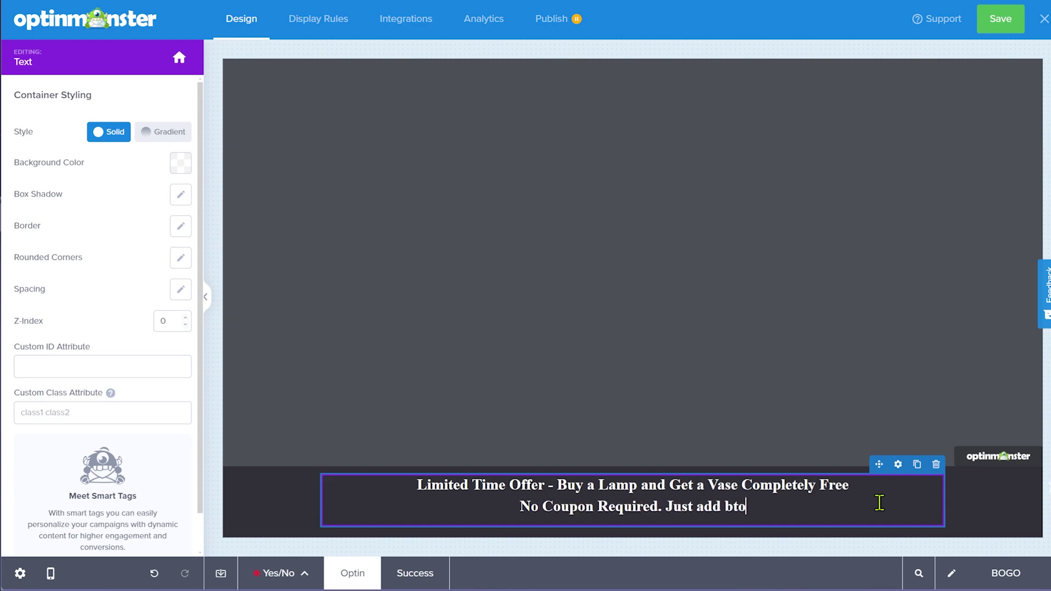
pyautogui.press('BackSpace')
pyautogui.press('BackSpace')
pyautogui.write('oth produc')
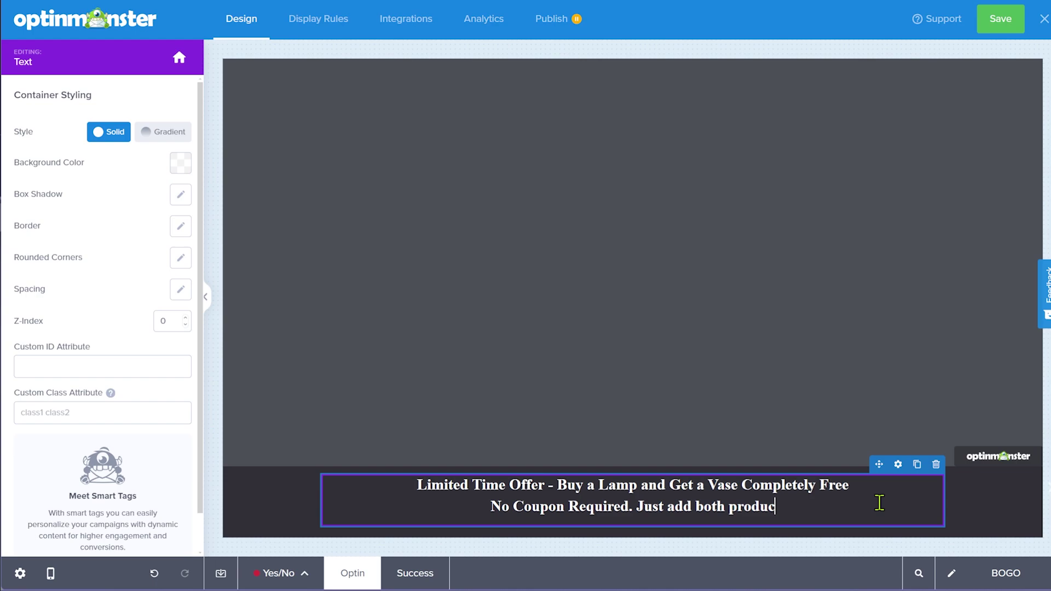
pyautogui.write('ts and coupong')
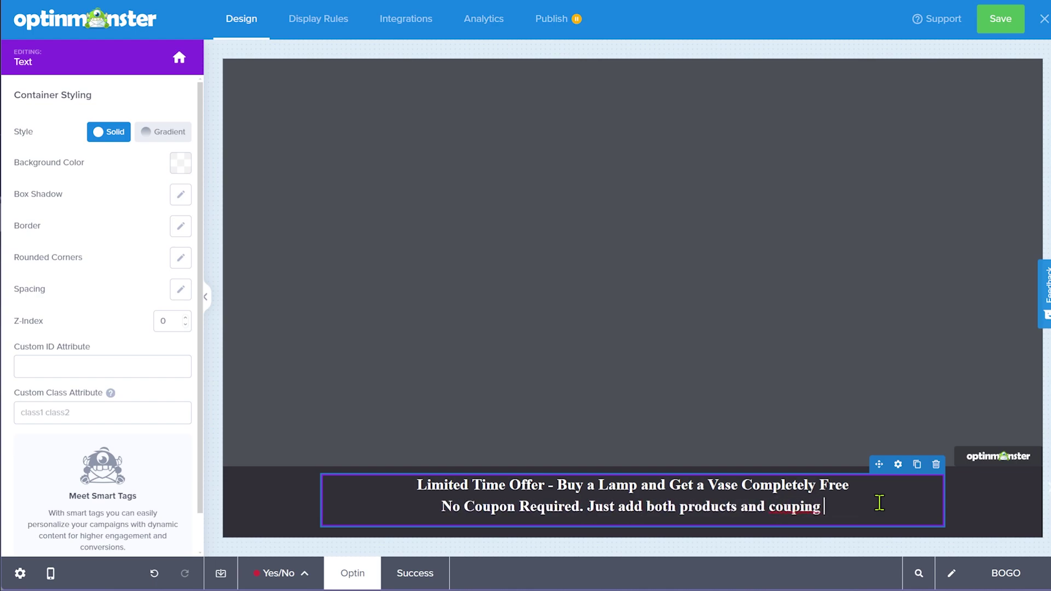
pyautogui.press('BackSpace')
pyautogui.press('BackSpace')
pyautogui.write('n will be an')
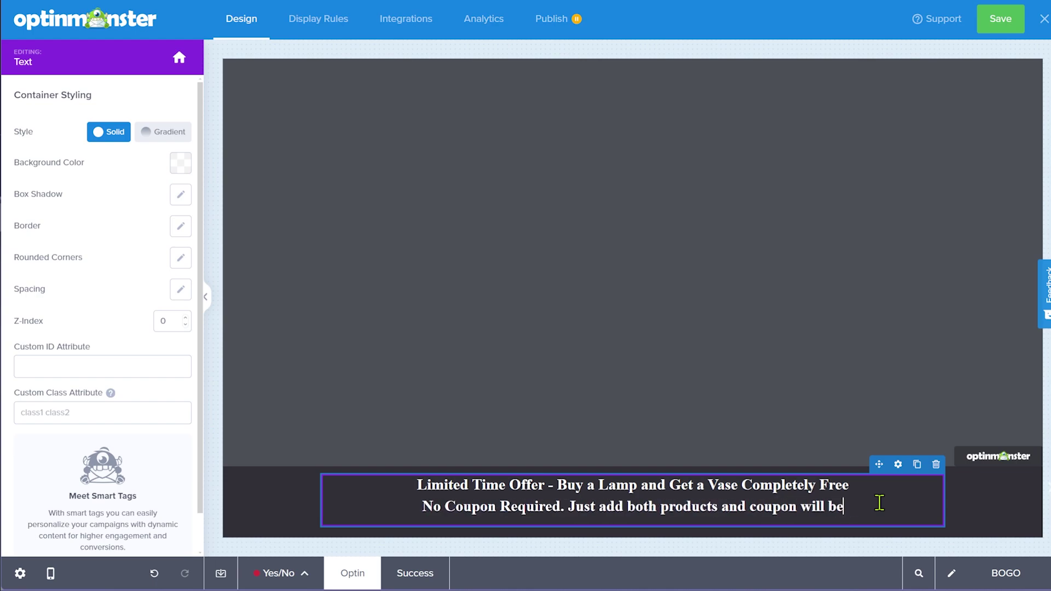
pyautogui.press('BackSpace')
pyautogui.write('ppli')
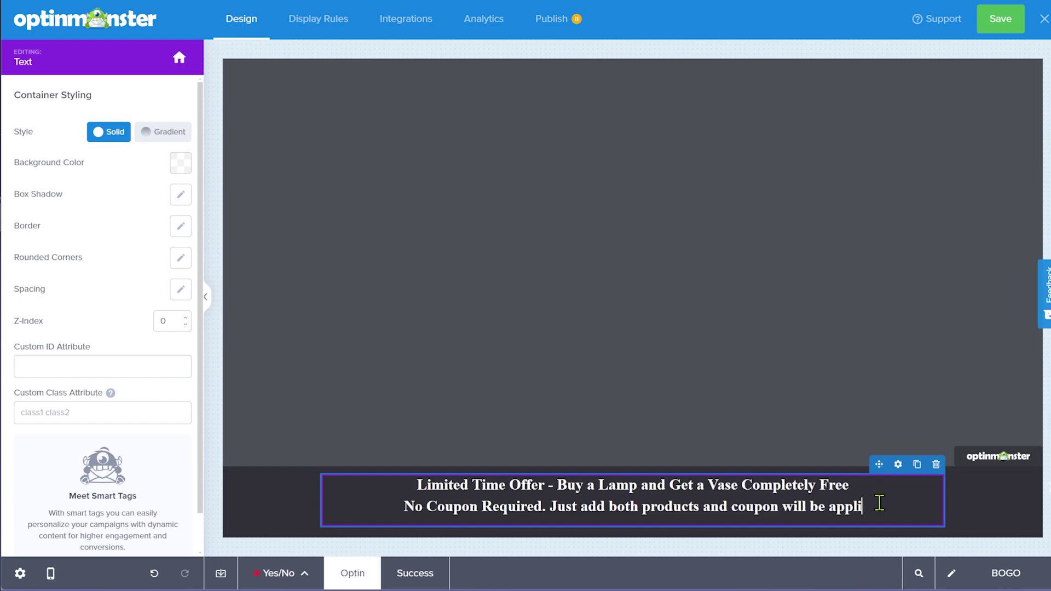
pyautogui.write('ed automatically.')
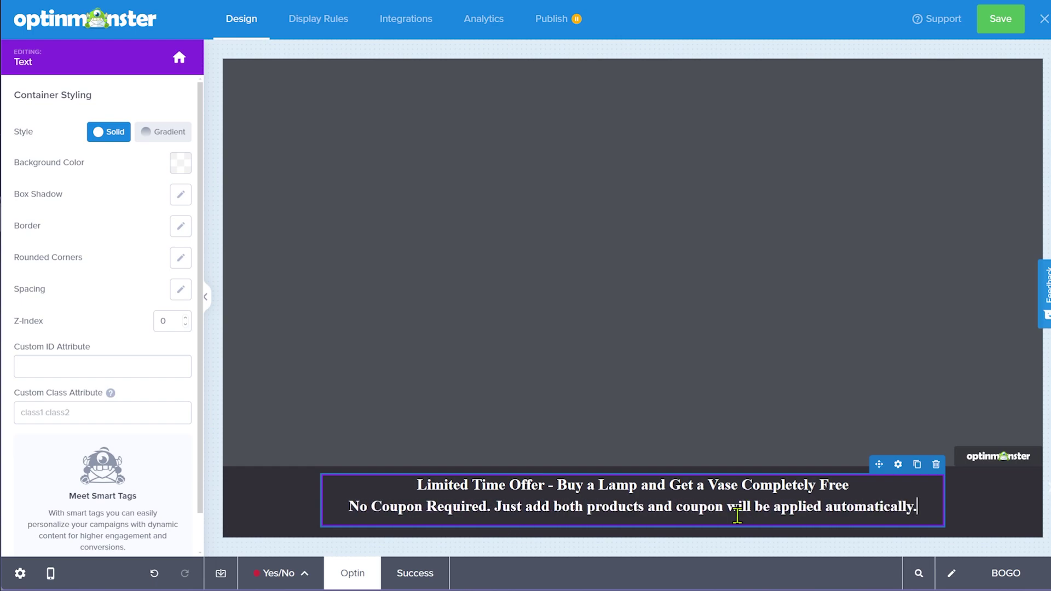
pyautogui.click(1022, 526)
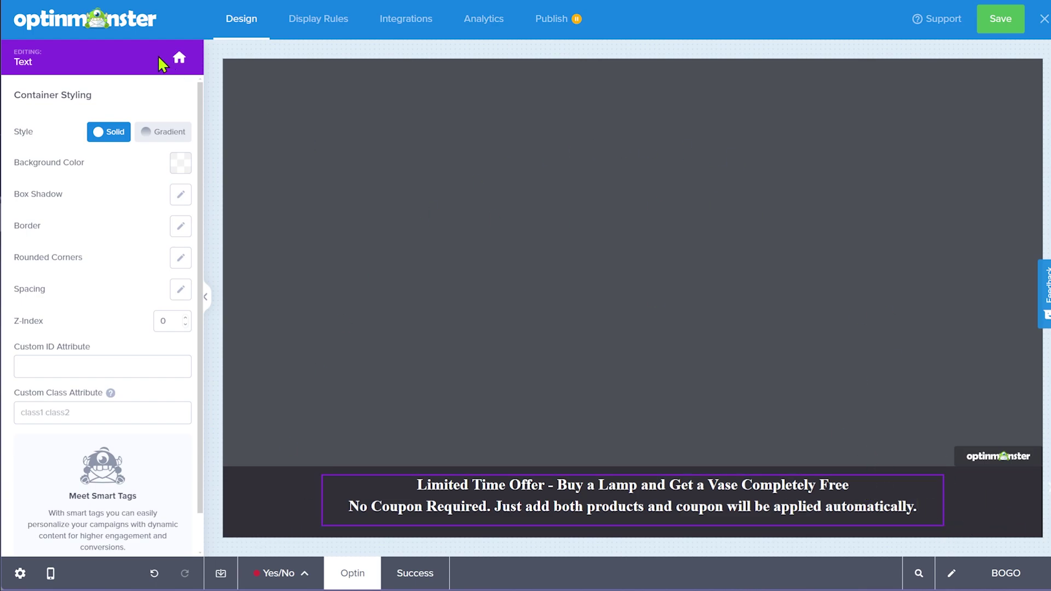
# Give the headline text block a white (#FFFFFF) background, then select its text.
pyautogui.click(180, 59)
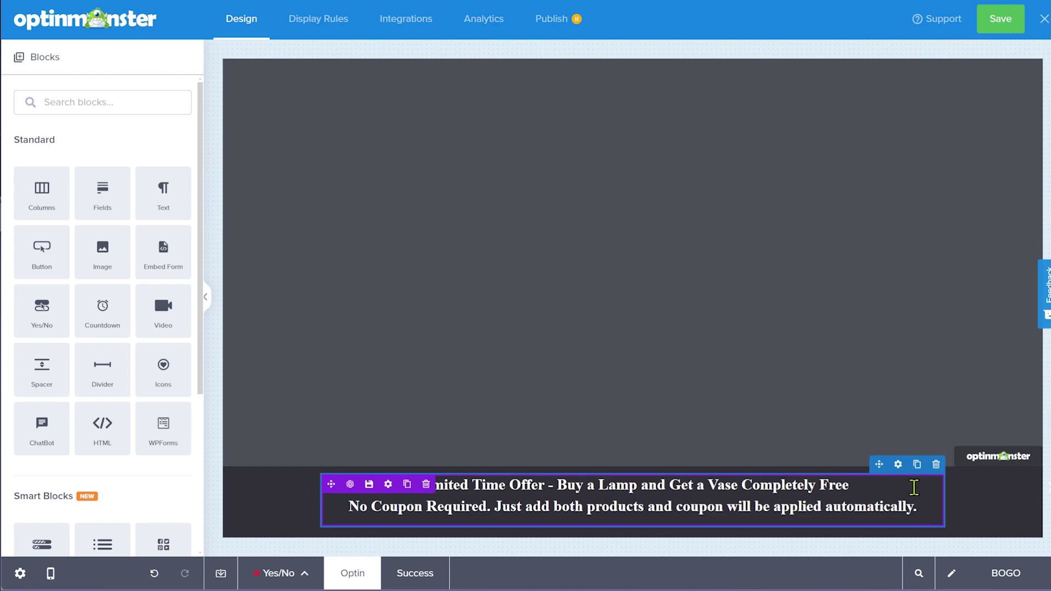
pyautogui.click(935, 489)
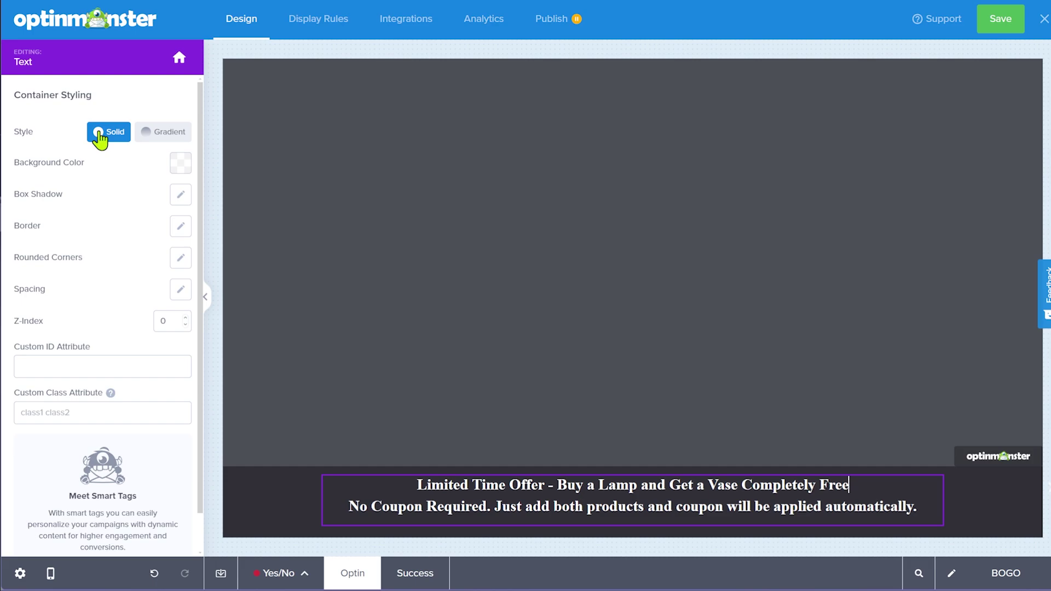
pyautogui.click(179, 169)
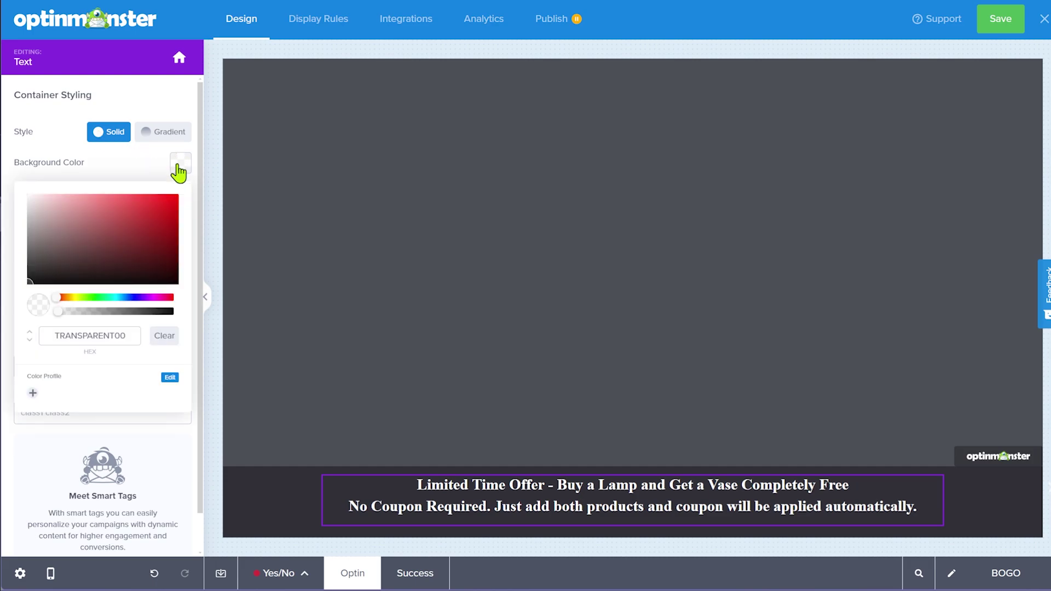
pyautogui.moveTo(61, 242); pyautogui.dragTo(8, 165)
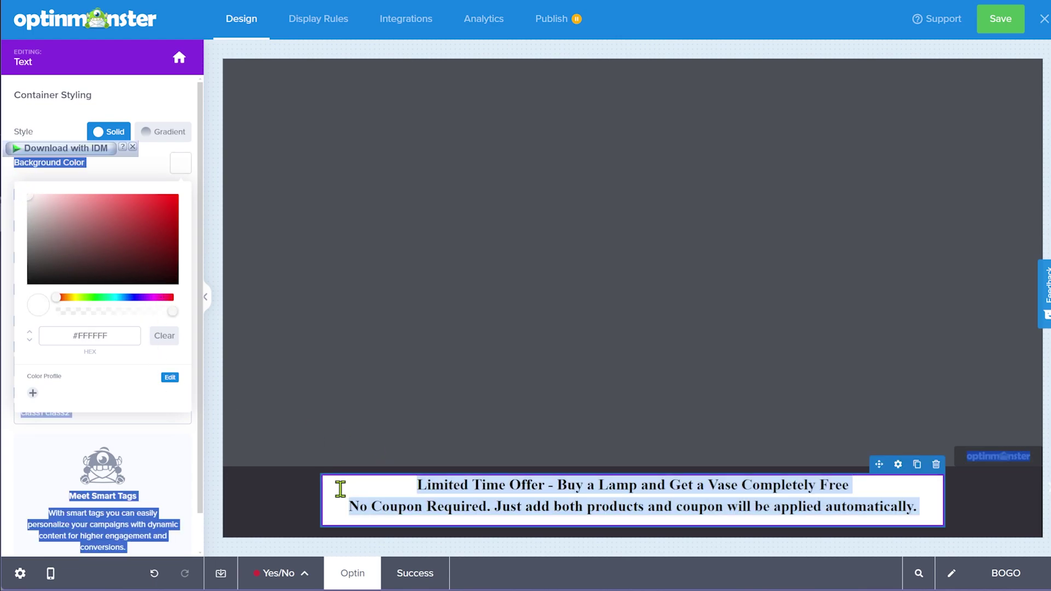
pyautogui.click(286, 495)
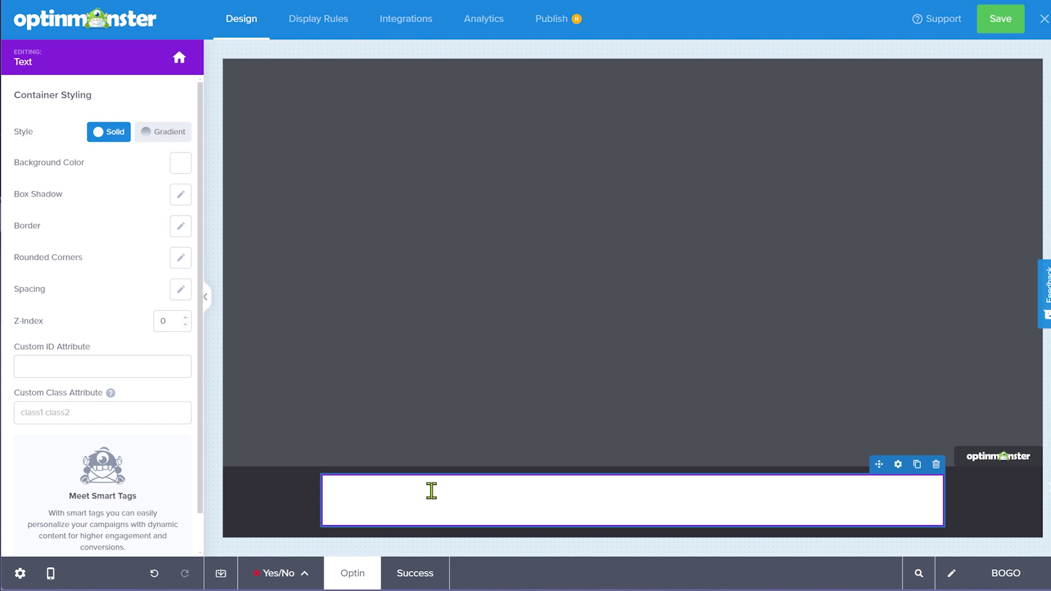
pyautogui.tripleClick(431, 491)
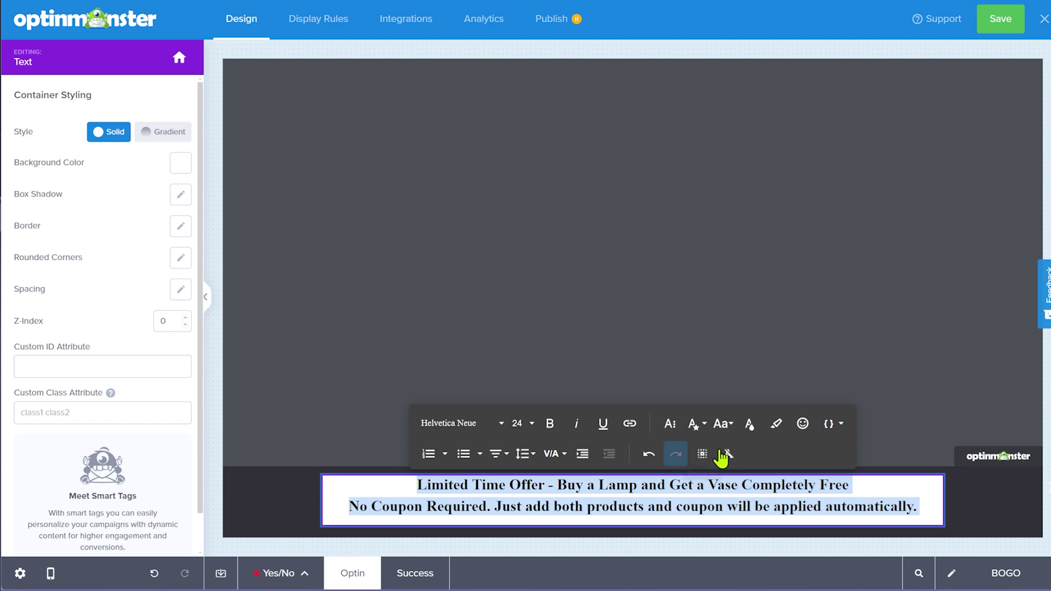
# Make the selected headline text black, then finish editing and return to the blocks list.
pyautogui.click(750, 424)
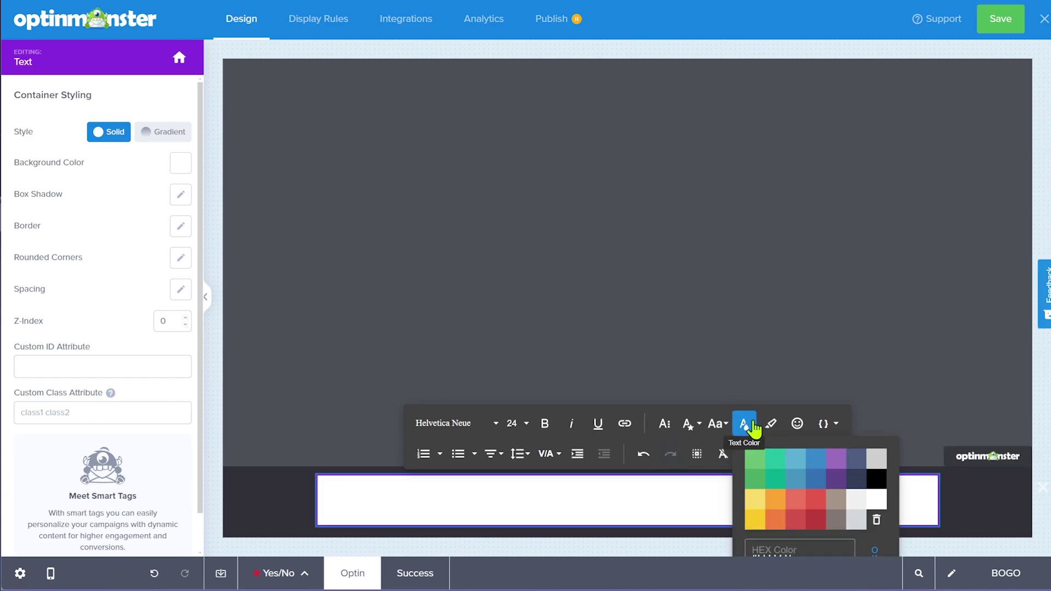
pyautogui.click(877, 496)
pyautogui.click(980, 514)
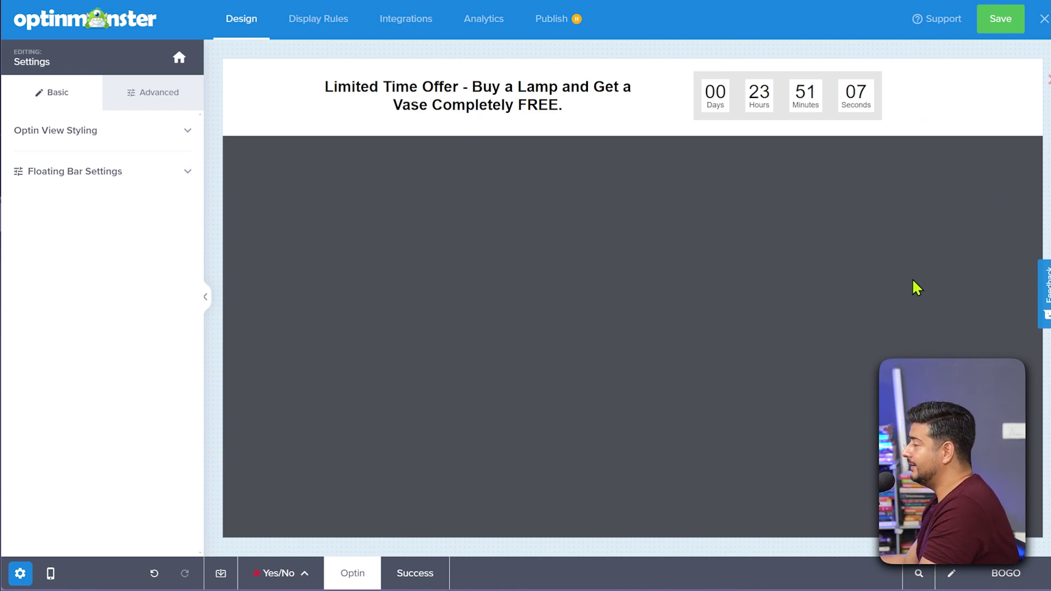
pyautogui.click(177, 59)
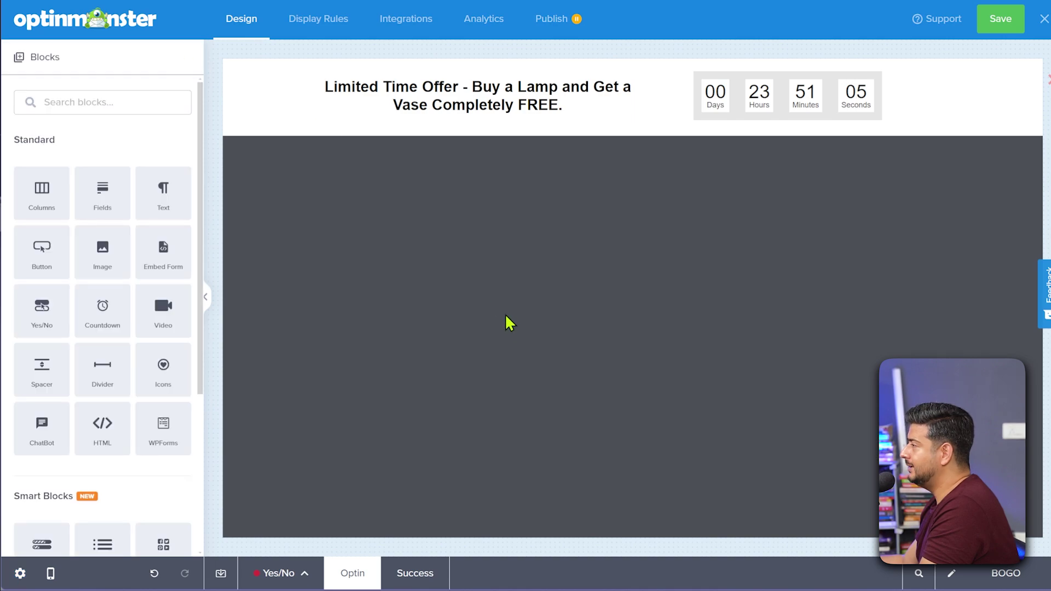
pyautogui.scroll(-3, 126, 340)
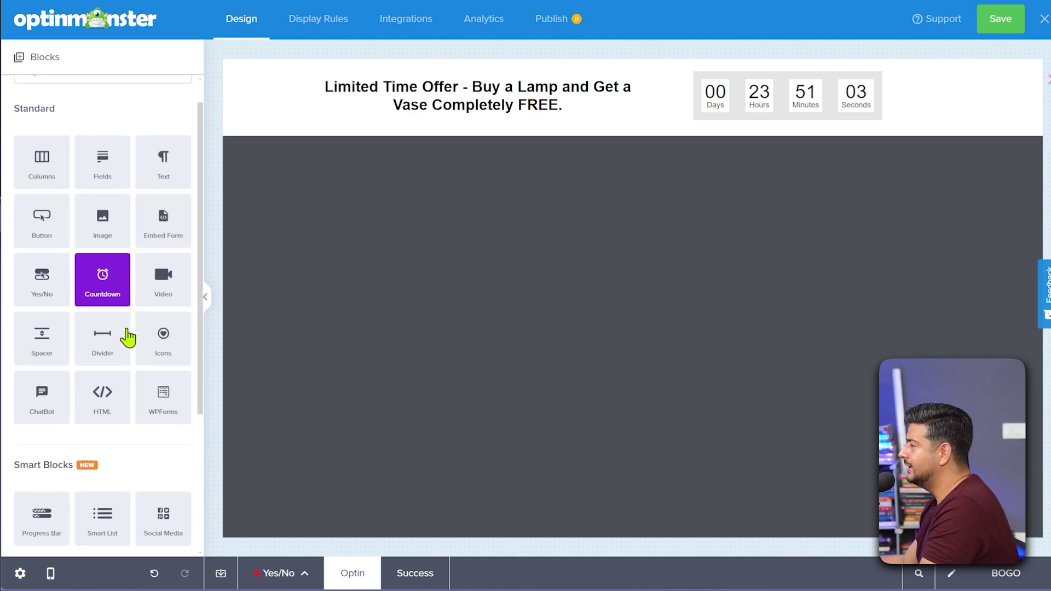
pyautogui.scroll(3, 71, 329)
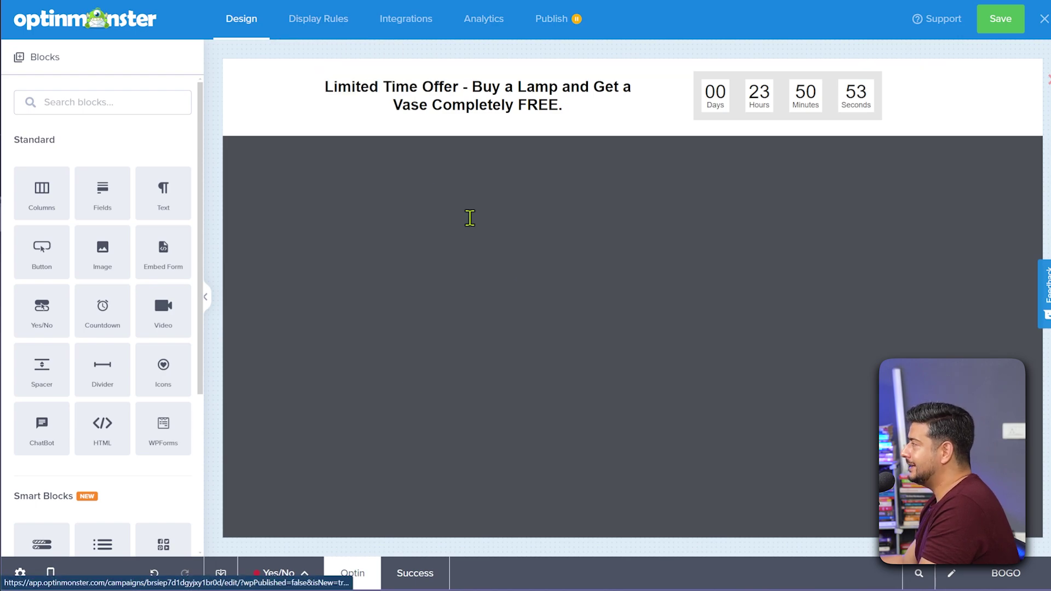
# Save the campaign, view its Display Rules, then go to the WordPress OptinMonster Campaigns page.
pyautogui.click(1003, 26)
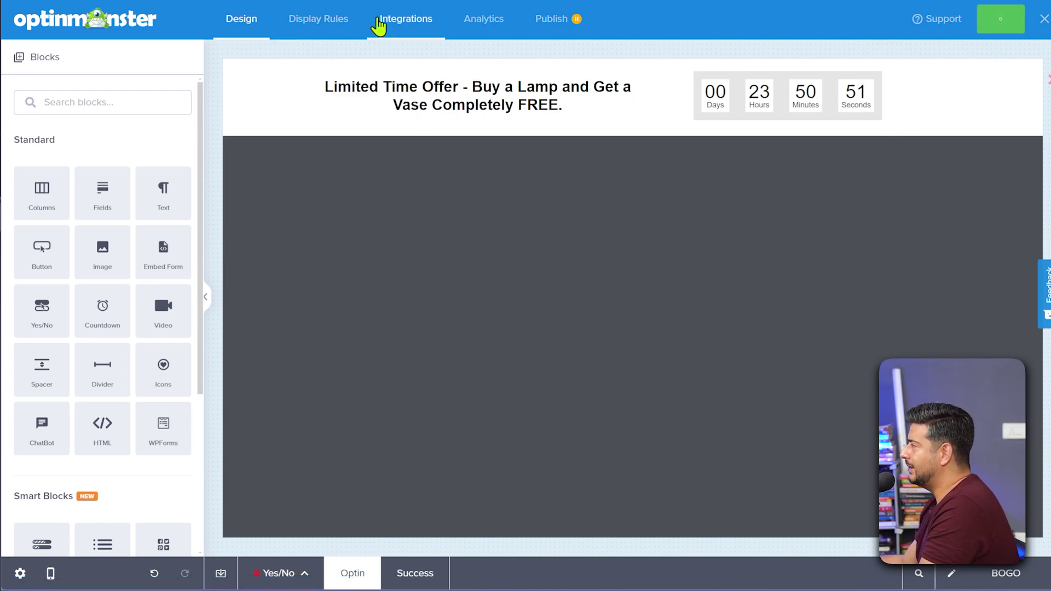
pyautogui.click(335, 22)
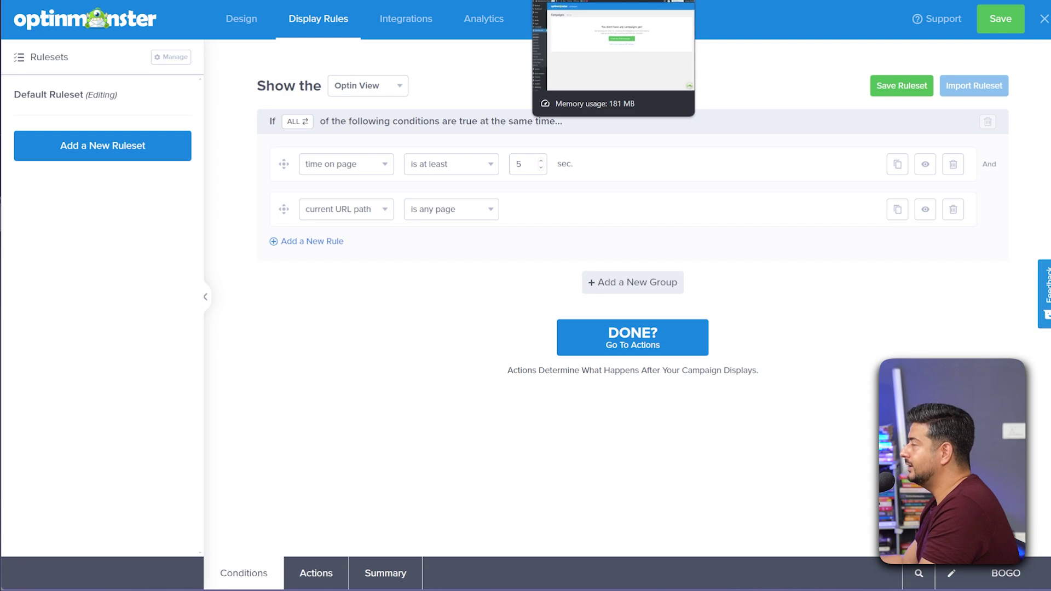
pyautogui.click(613, 1)
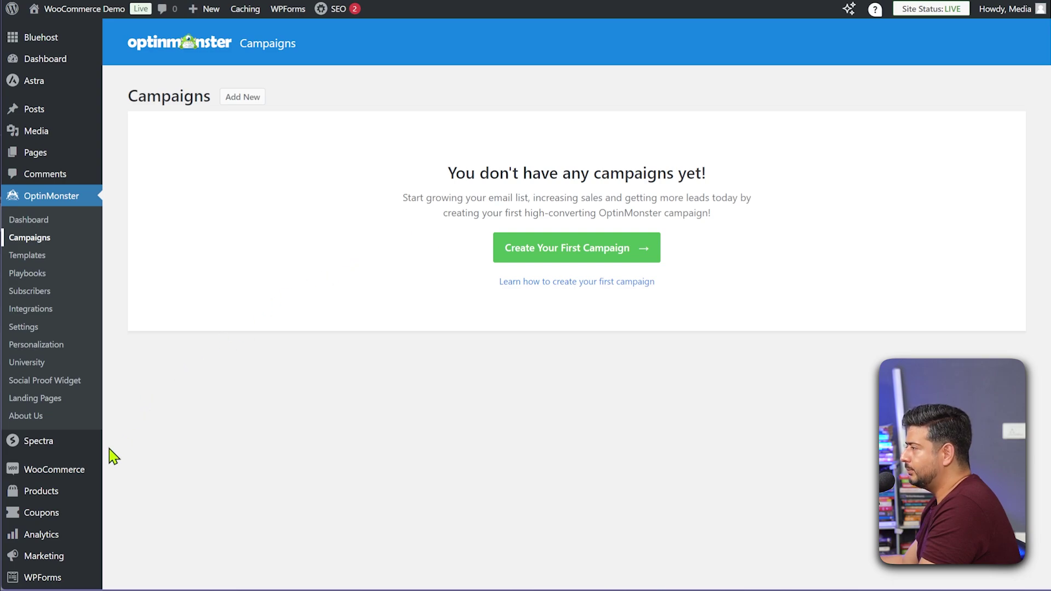
# From Products > Categories, open the Lamps category page in a new browser tab.
pyautogui.click(134, 499)
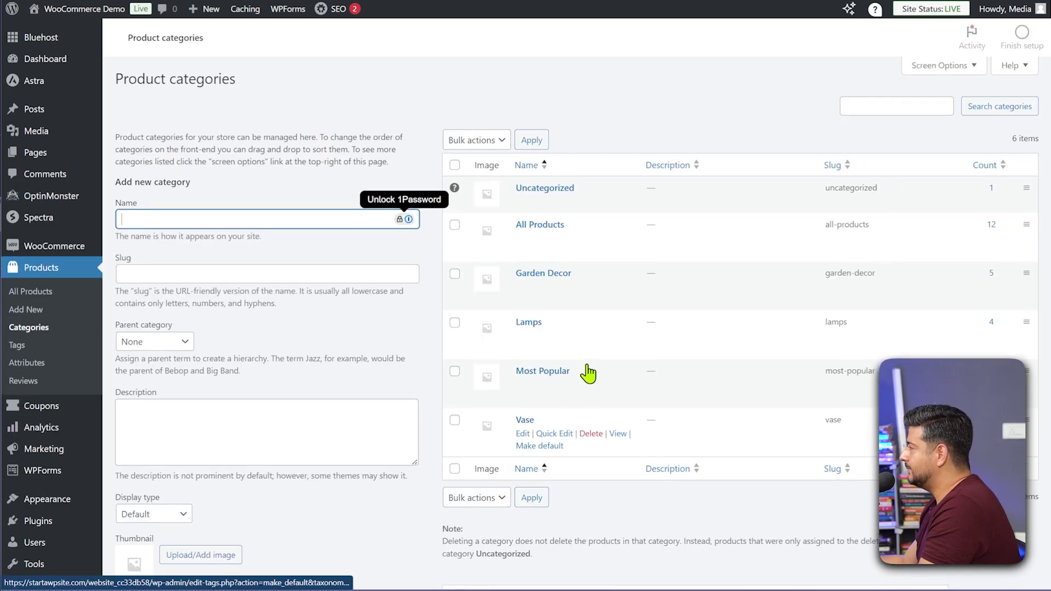
pyautogui.moveTo(629, 353)
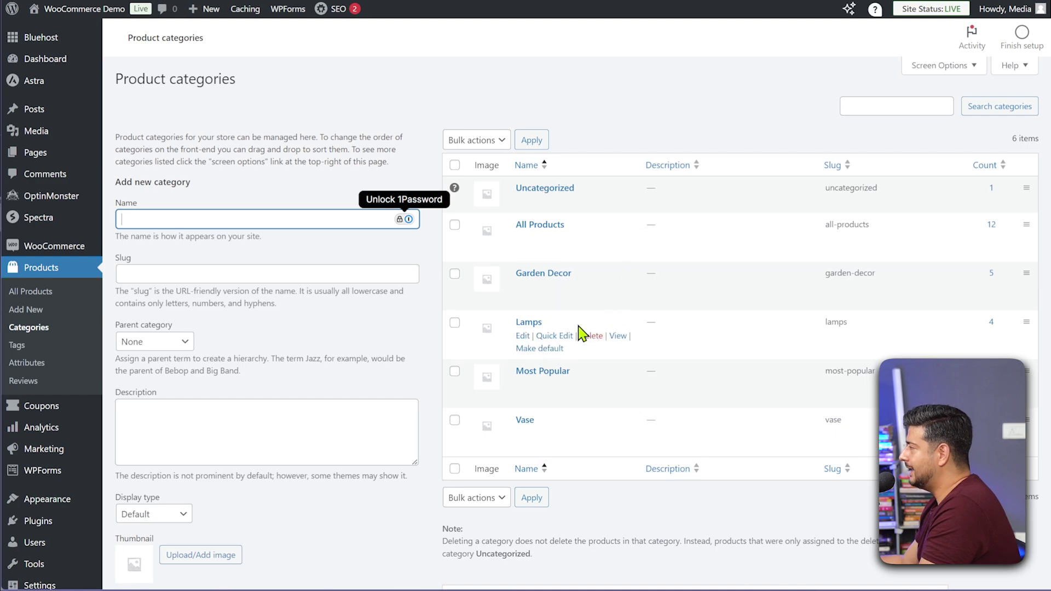
pyautogui.rightClick(617, 335)
pyautogui.click(631, 352)
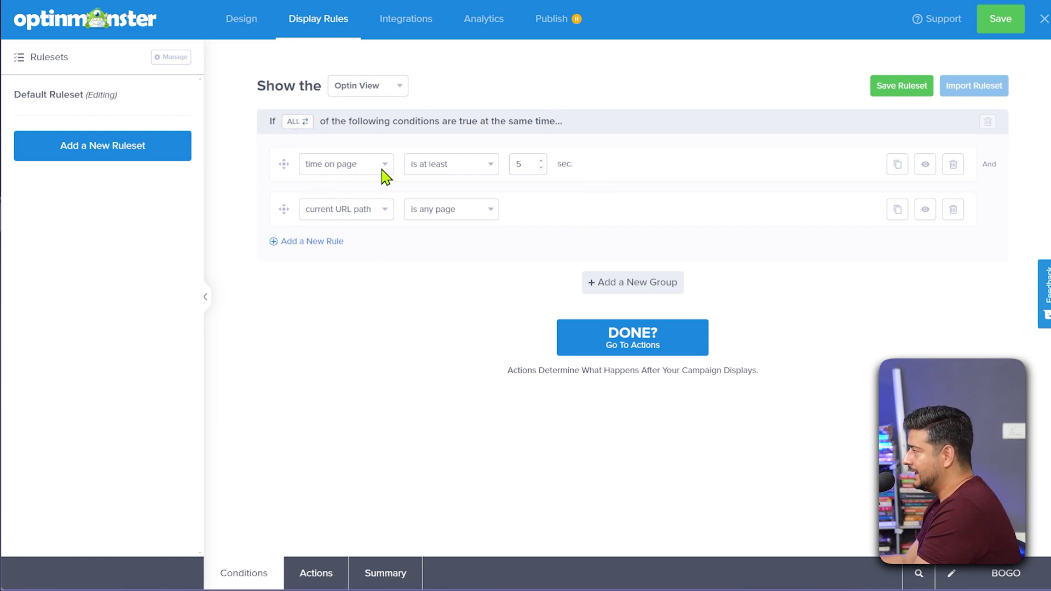
# Set the URL path rule to 'contains' /product-category/lamps/ beside the time-on-page rule.
pyautogui.doubleClick(516, 169)
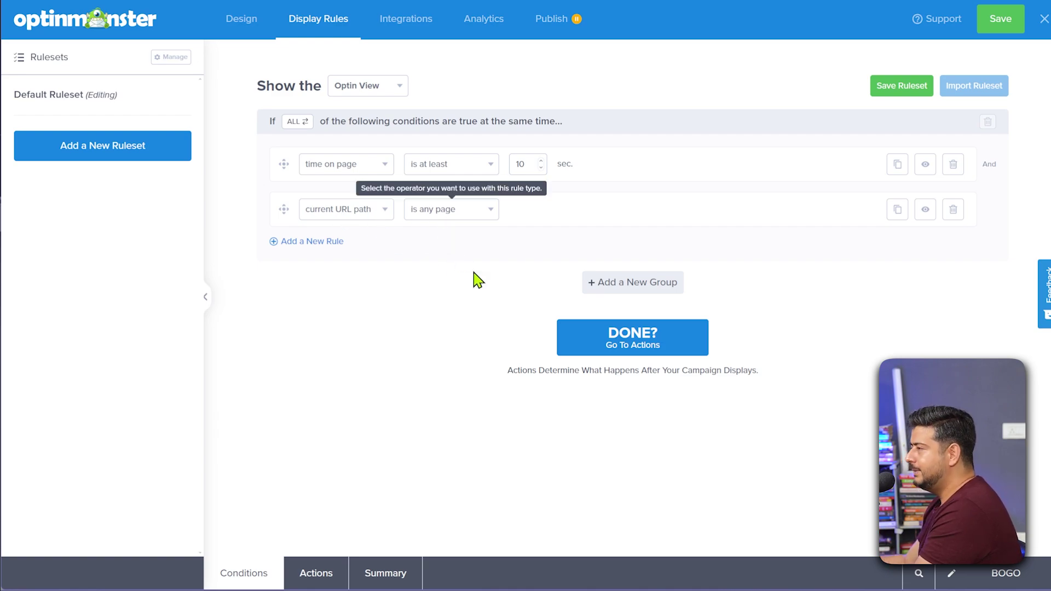
pyautogui.click(494, 215)
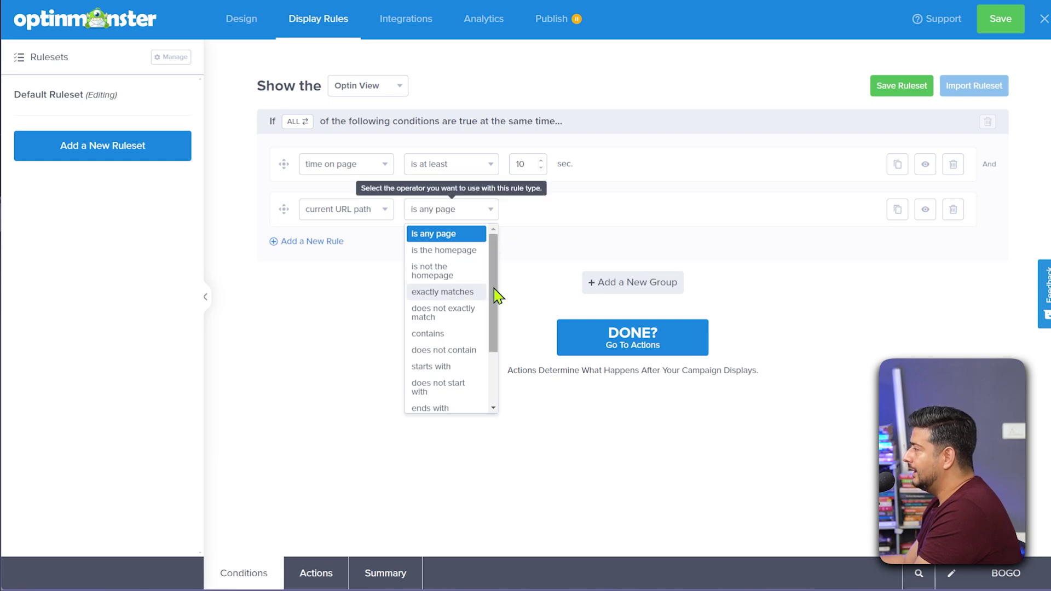
pyautogui.click(462, 335)
pyautogui.click(528, 210)
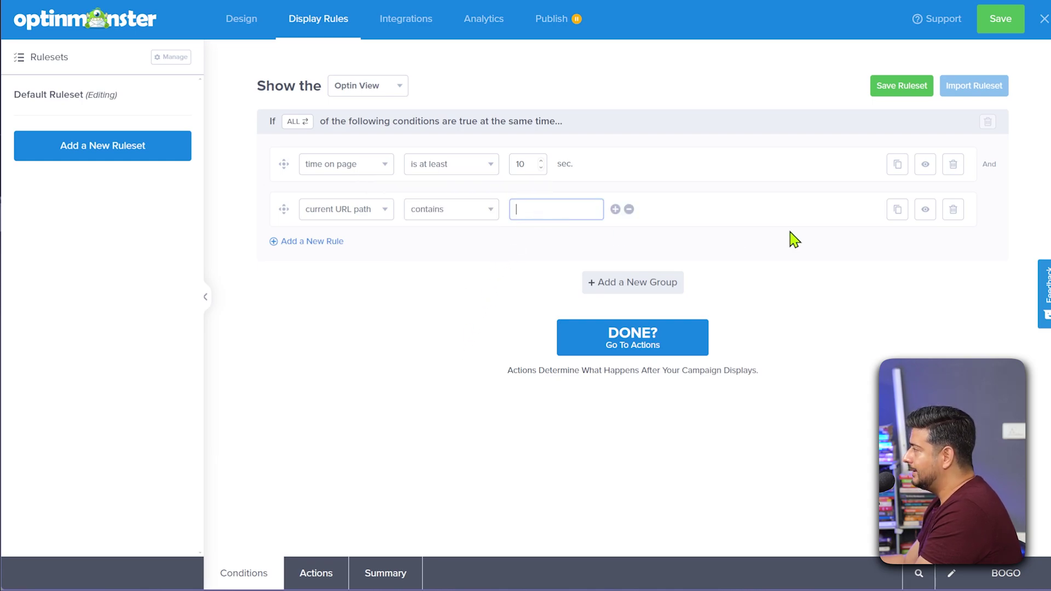
pyautogui.hotkey('ctrl', 'v')
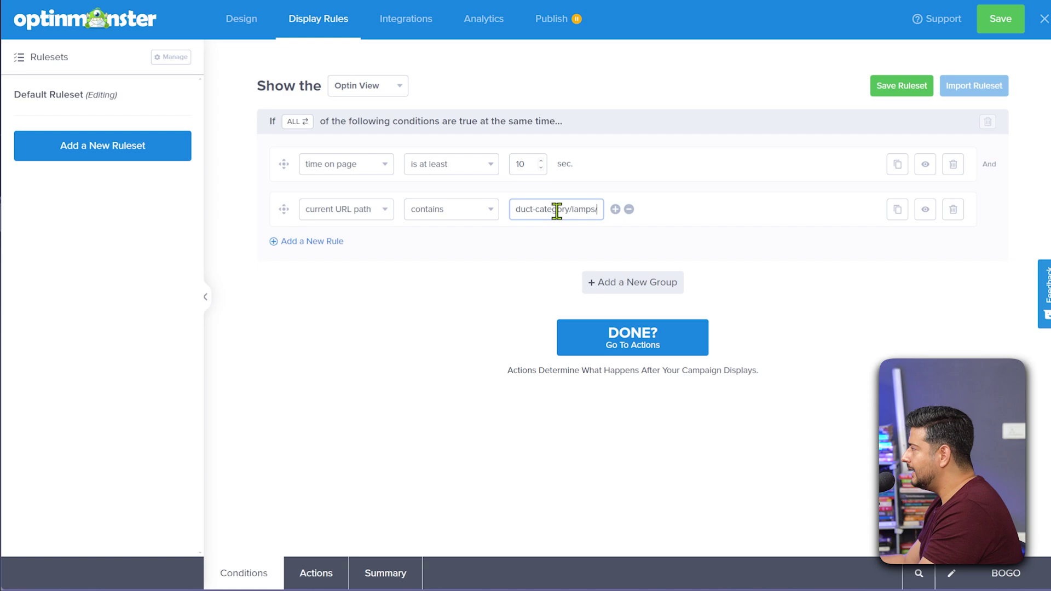
pyautogui.press('Left')
pyautogui.press('Left')
pyautogui.press('Left')
pyautogui.press('Left')
pyautogui.press('Left')
pyautogui.press('Left')
pyautogui.press('Left')
pyautogui.press('Left')
pyautogui.press('Left')
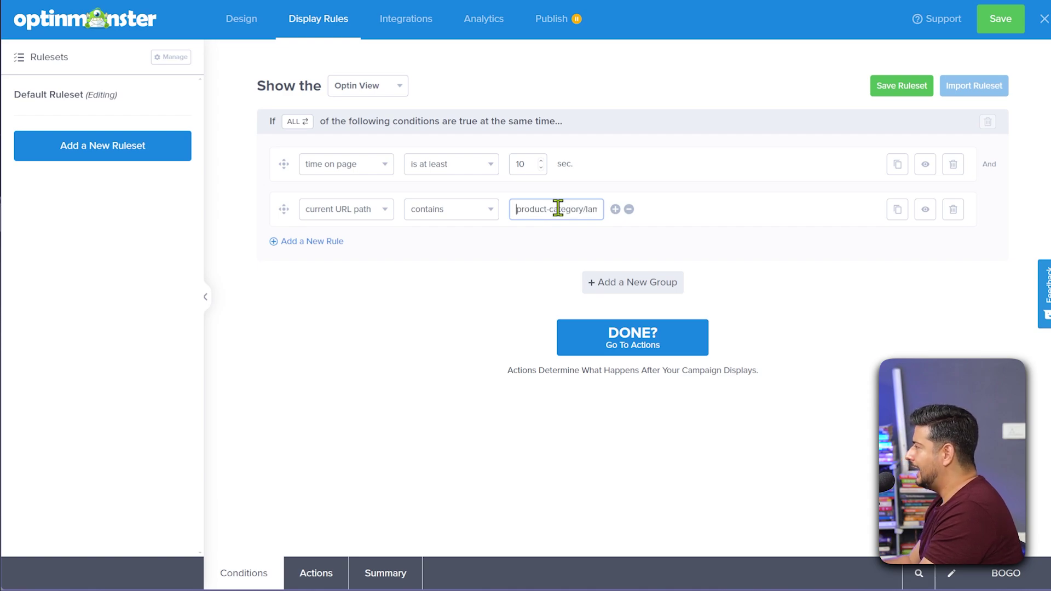
pyautogui.hotkey('ctrl', 'z')
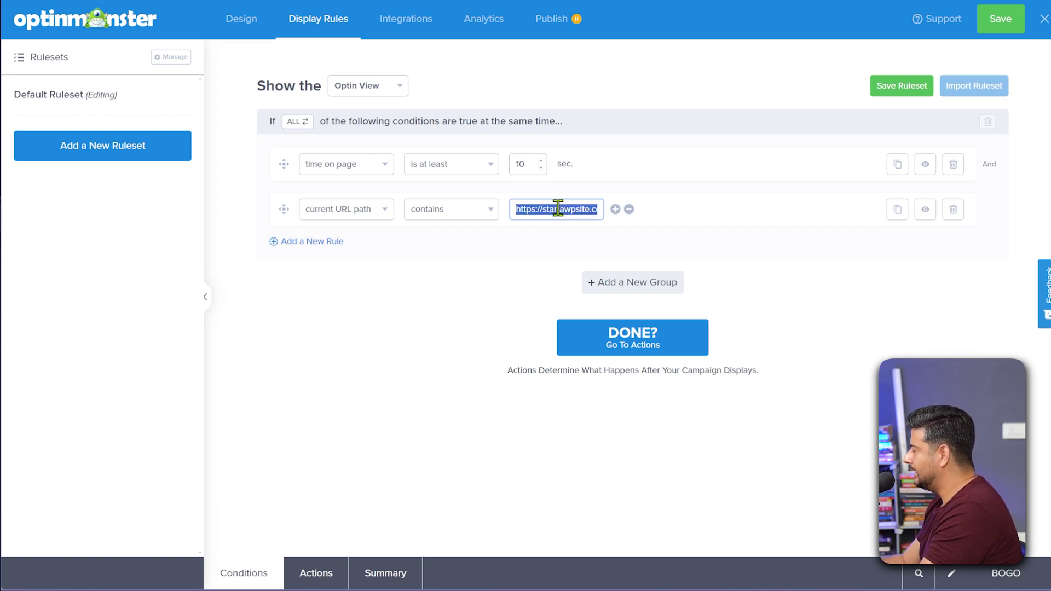
pyautogui.hotkey('ctrl', 'shift', 'z')
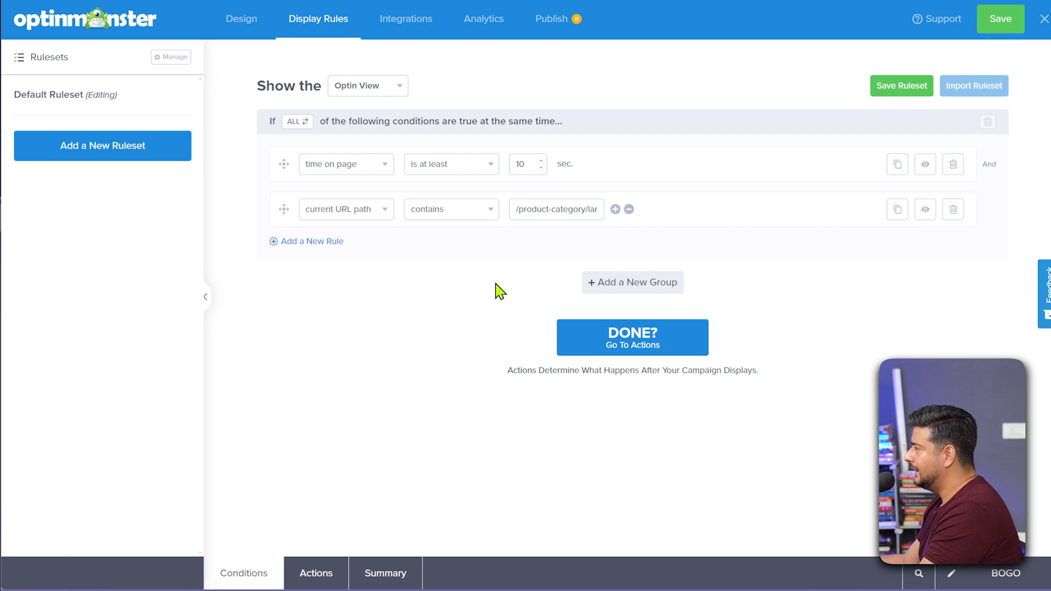
pyautogui.moveTo(514, 208); pyautogui.dragTo(600, 211)
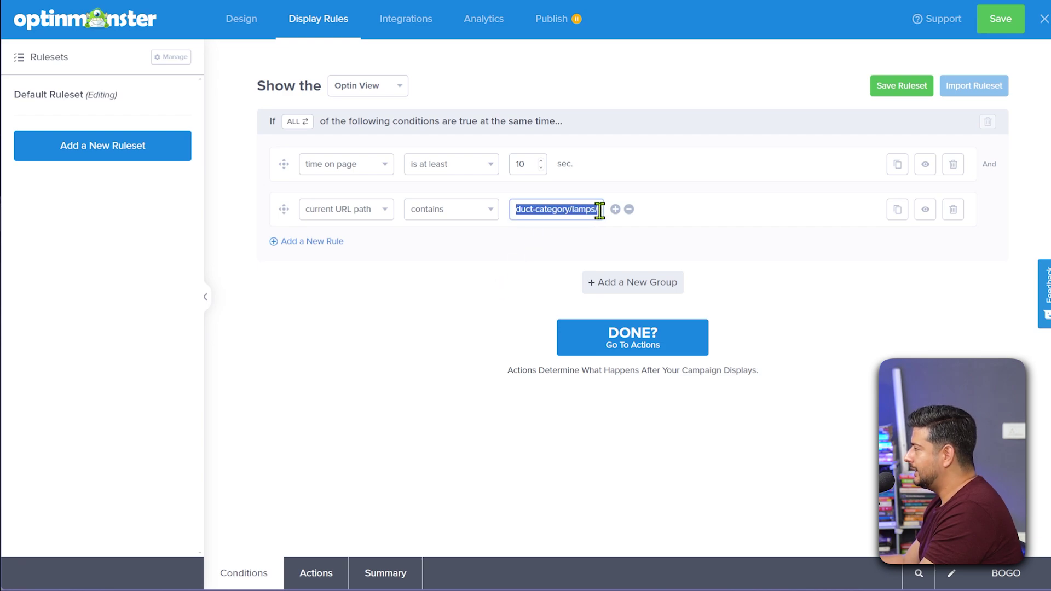
pyautogui.click(536, 256)
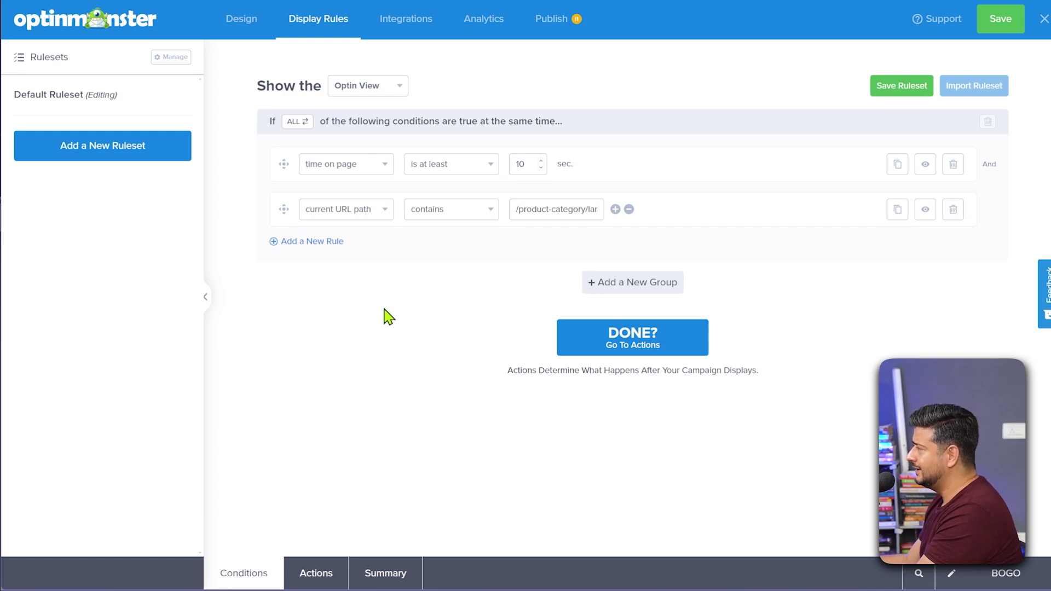
pyautogui.click(281, 242)
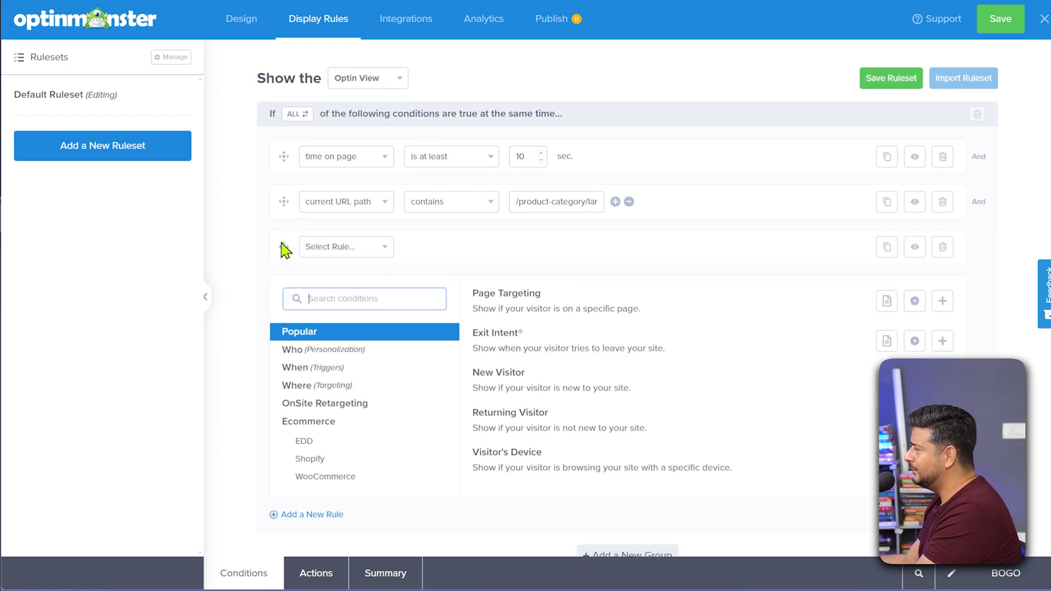
pyautogui.scroll(-3, 283, 247)
pyautogui.click(350, 225)
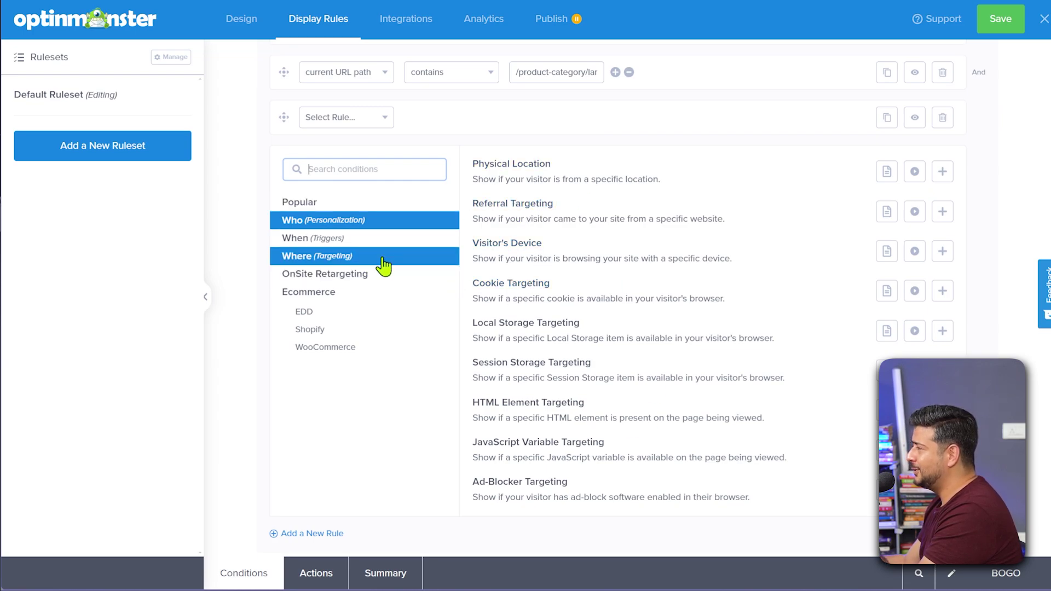
pyautogui.click(357, 245)
pyautogui.click(357, 245)
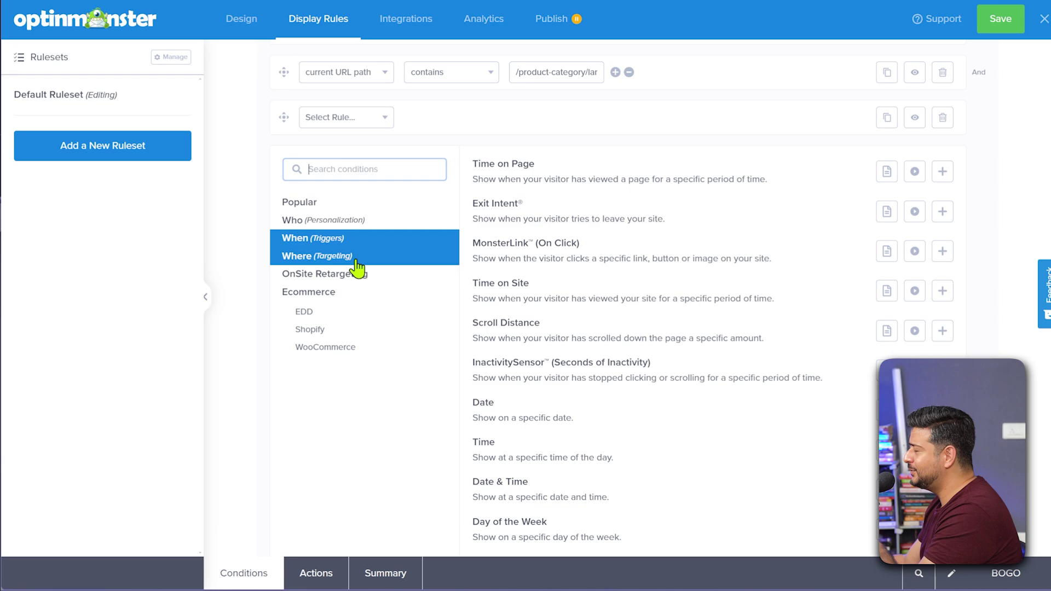
pyautogui.click(356, 257)
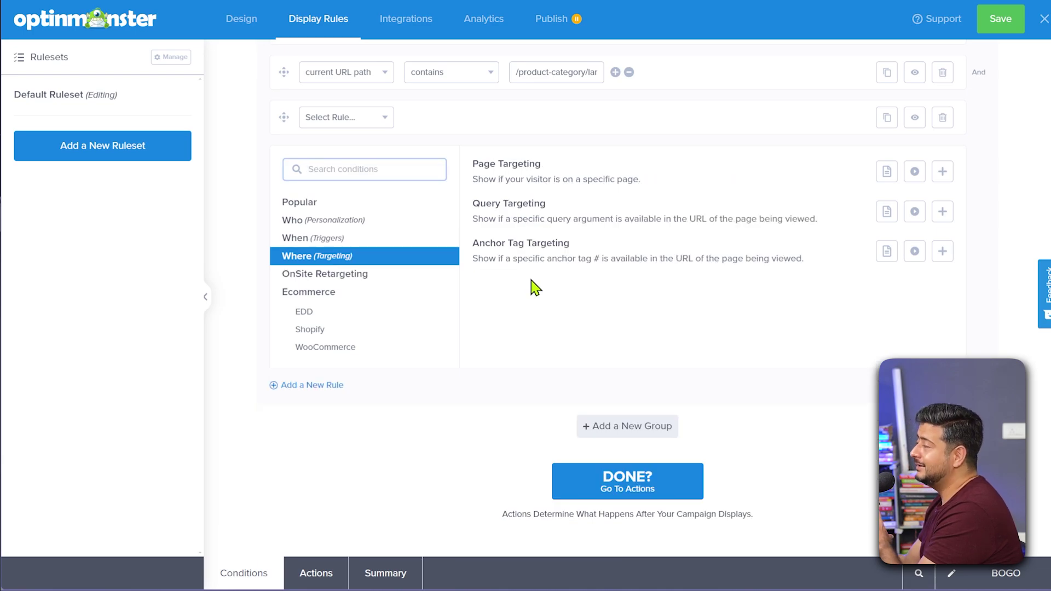
pyautogui.click(445, 458)
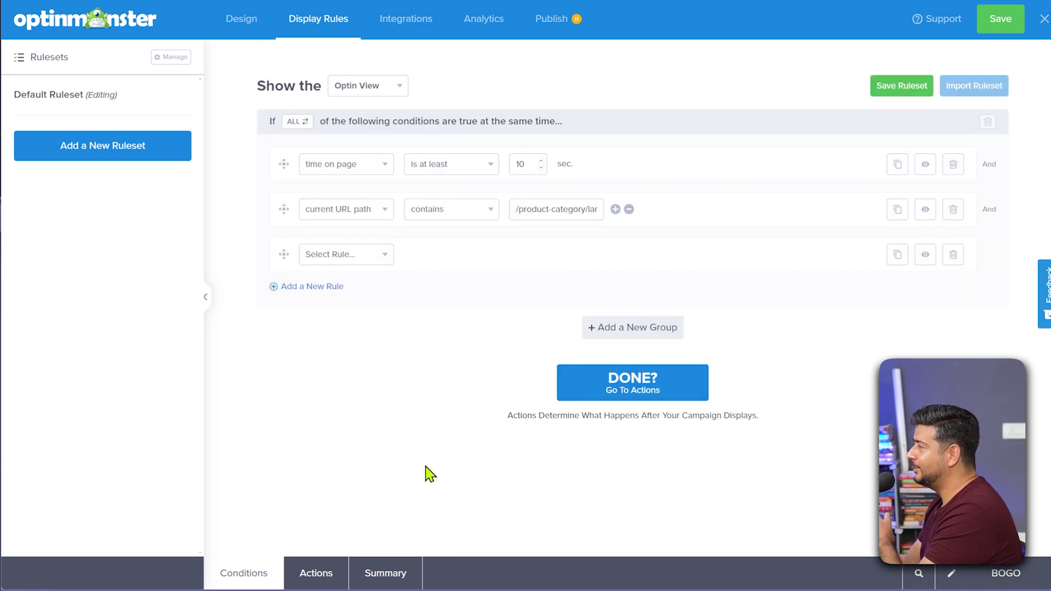
pyautogui.click(953, 255)
pyautogui.click(438, 325)
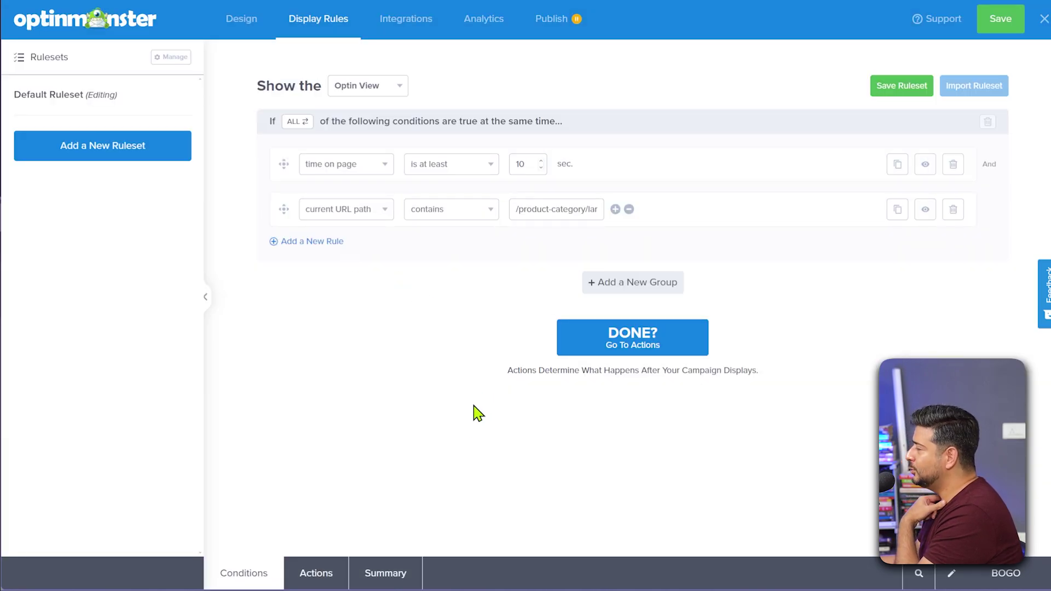
# Review the rules' Actions and Summary, then save the campaign from Conditions.
pyautogui.click(304, 575)
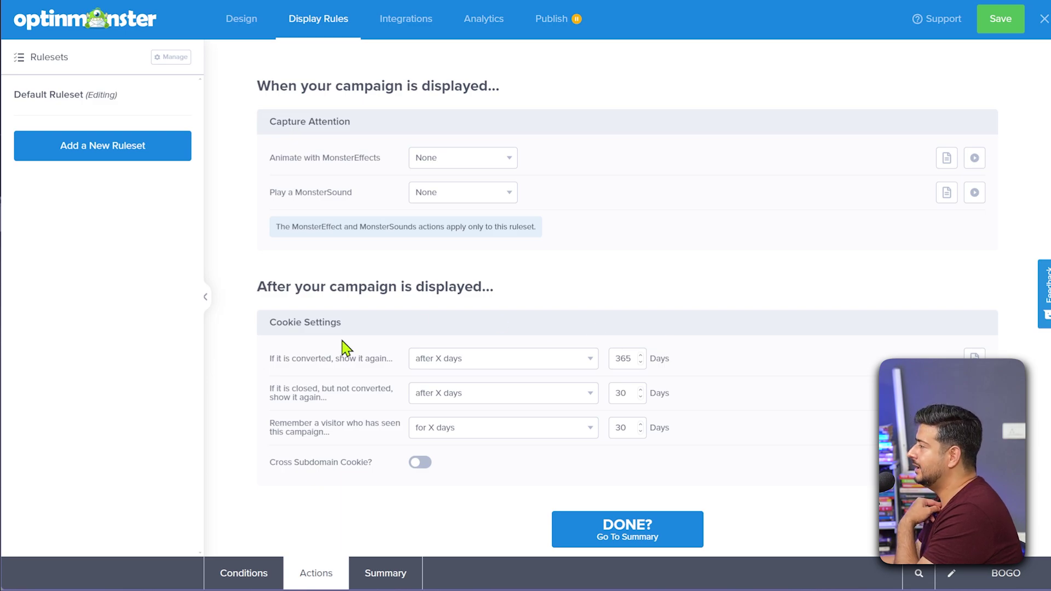
pyautogui.click(386, 571)
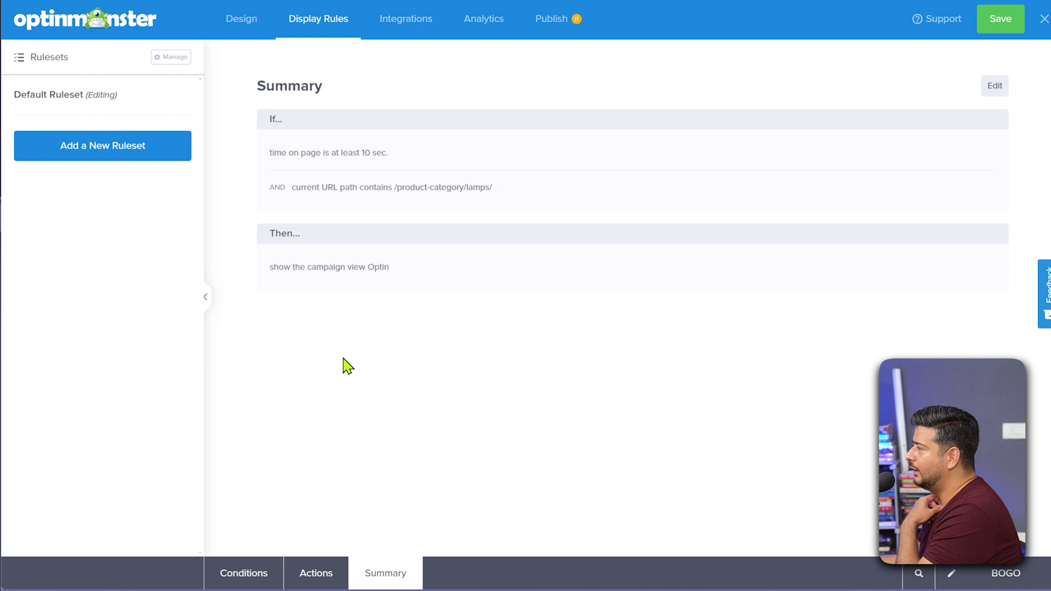
pyautogui.click(248, 572)
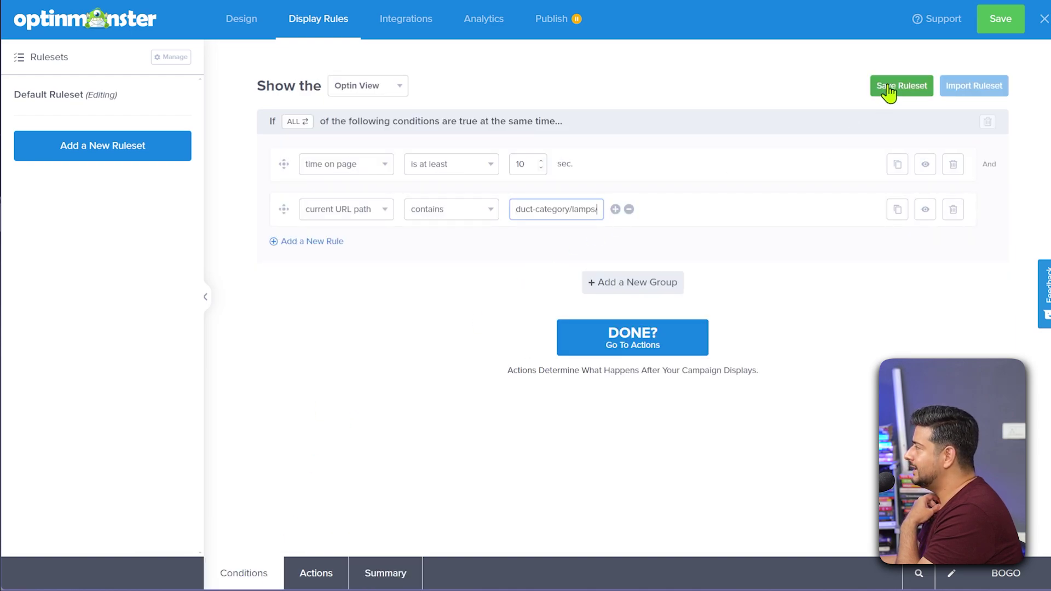
pyautogui.click(996, 23)
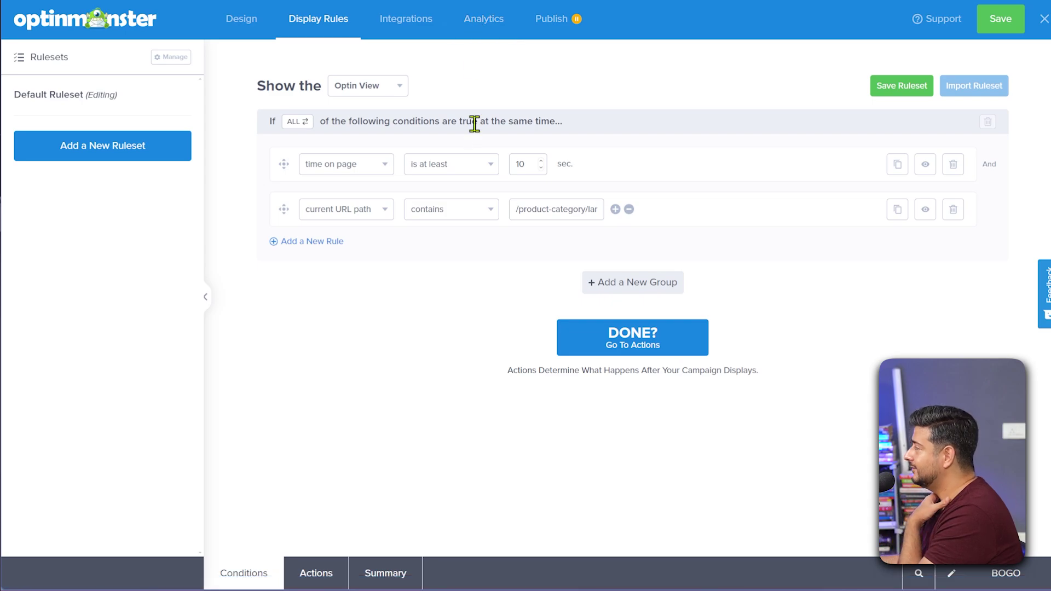
# Set the Publish Status to Publish, save, and confirm Publish Now to go live.
pyautogui.click(554, 39)
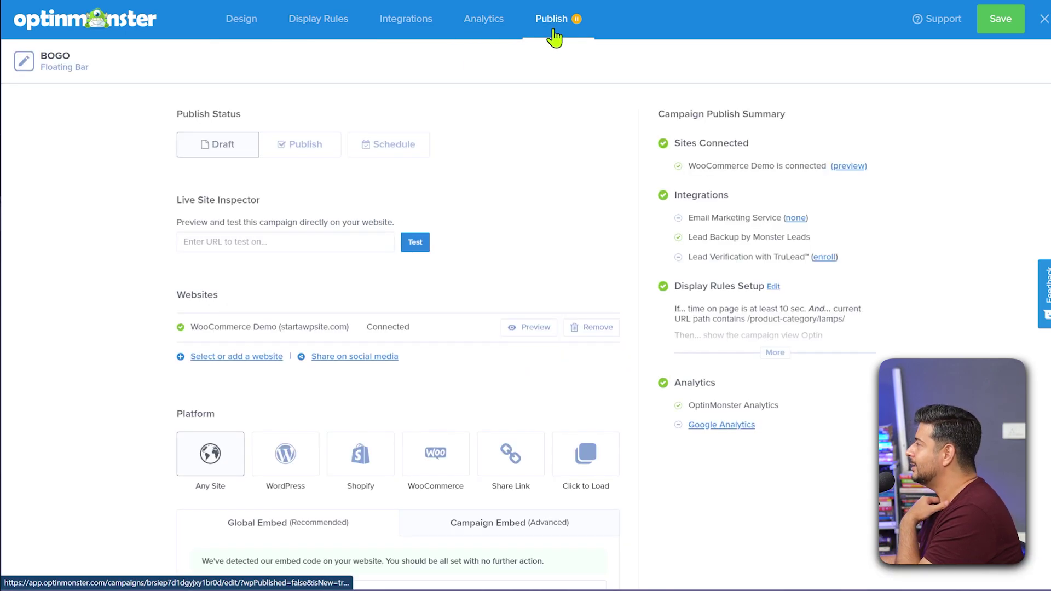
pyautogui.click(314, 155)
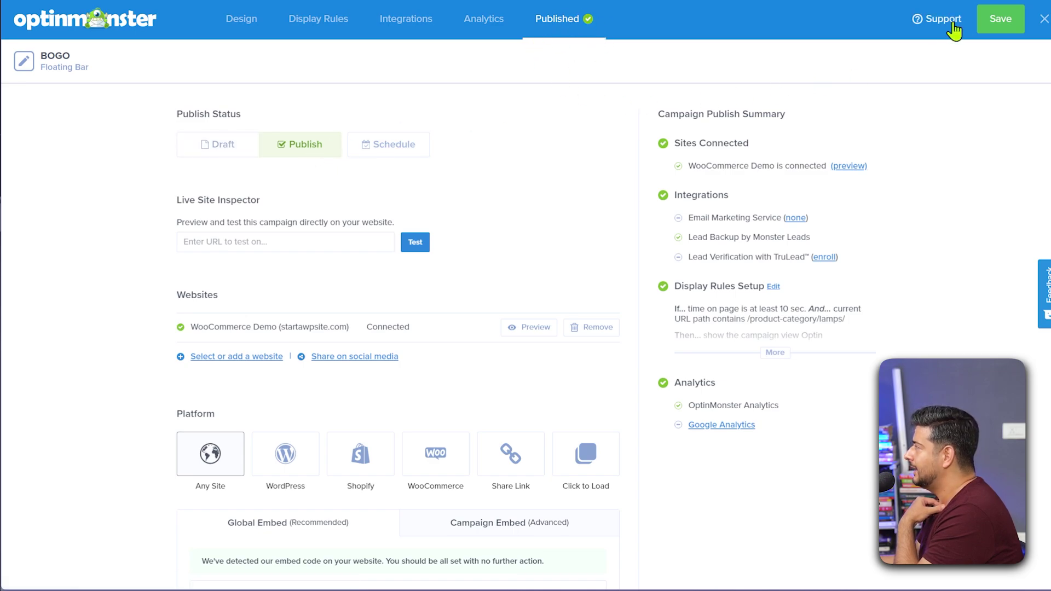
pyautogui.click(992, 22)
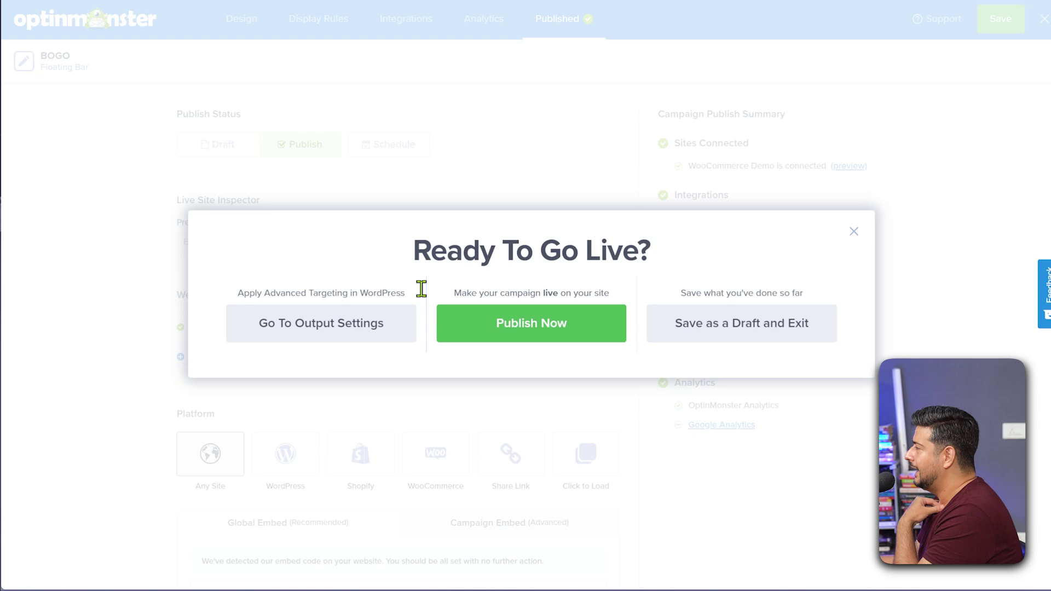
pyautogui.click(545, 330)
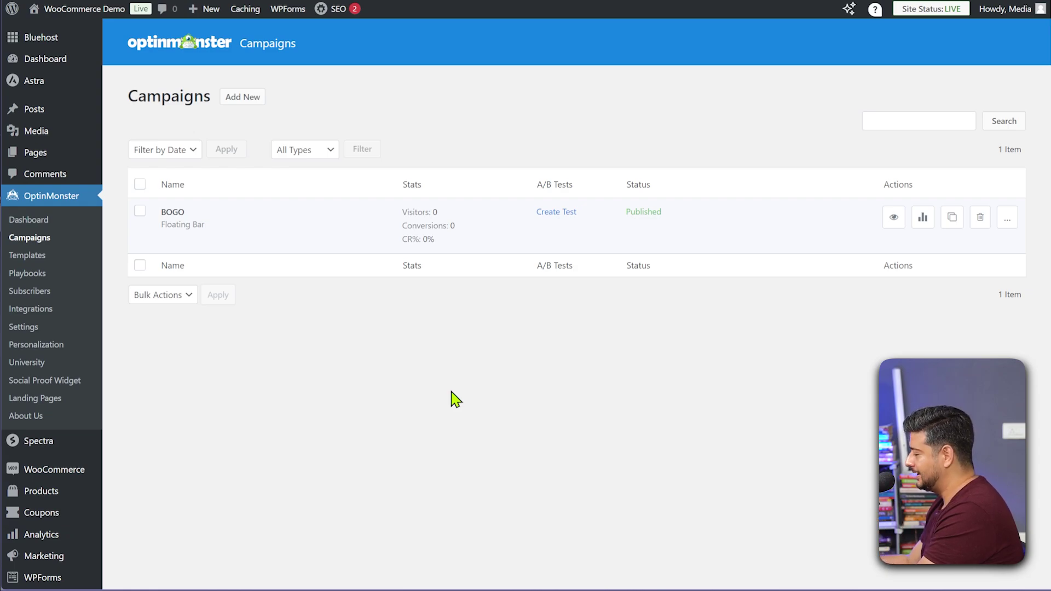
# Load the Lamps category URL in a new tab and scroll to watch for the offer bar.
pyautogui.hotkey('ctrl', 't')
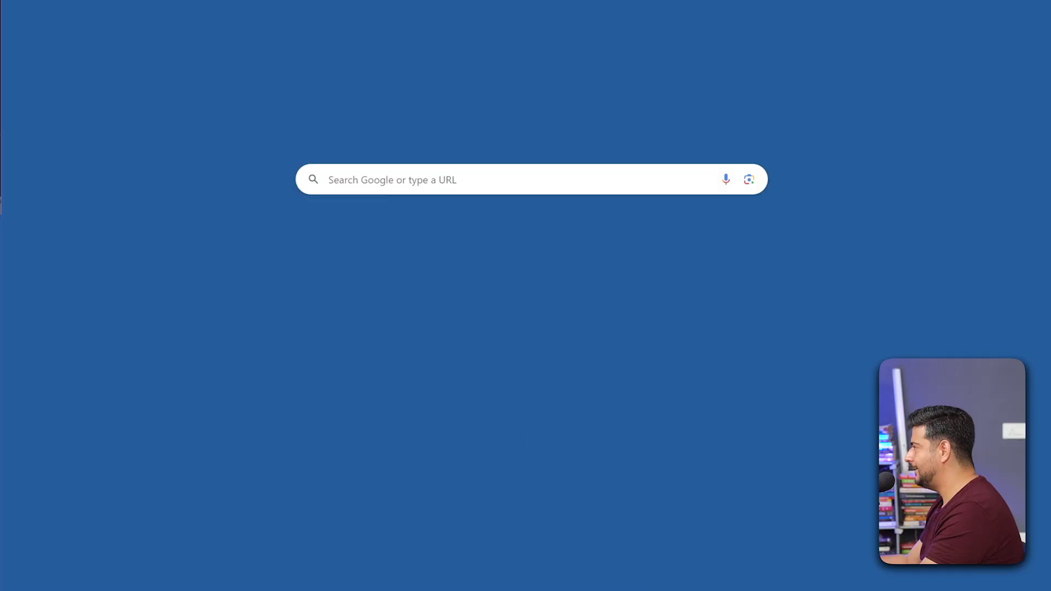
pyautogui.write('https://startawpsite.com/website_cc33db58/product-category/lamps/')
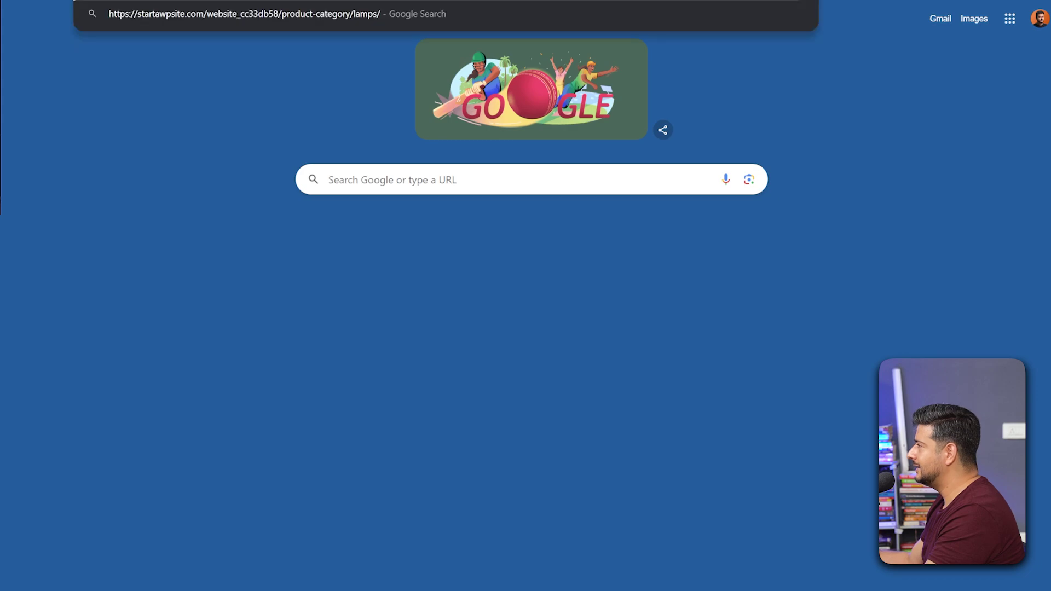
pyautogui.press('Return')
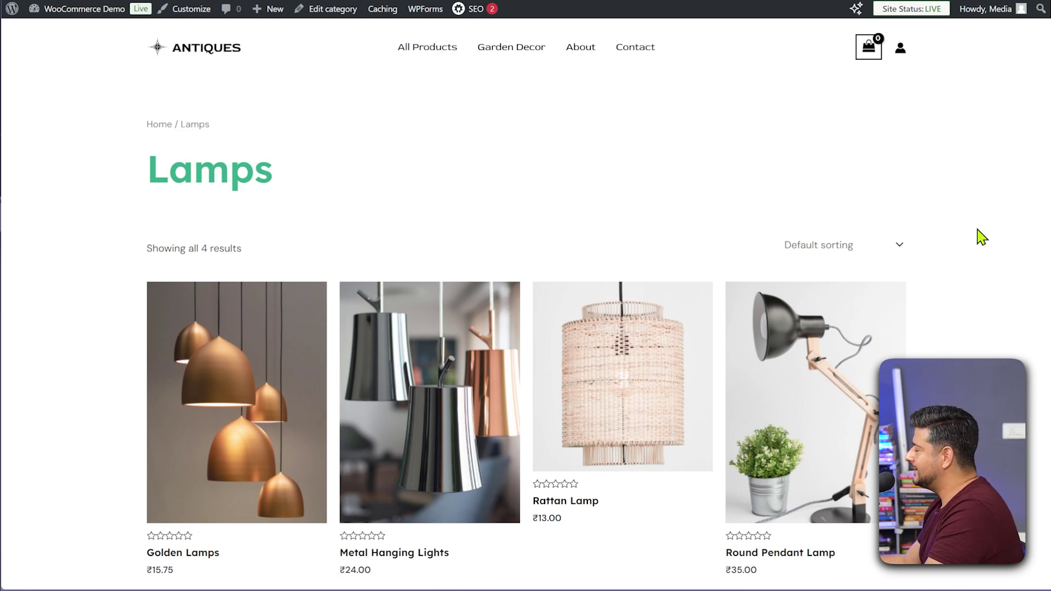
pyautogui.scroll(-4, 978, 237)
pyautogui.scroll(-2, 960, 286)
pyautogui.scroll(5, 960, 295)
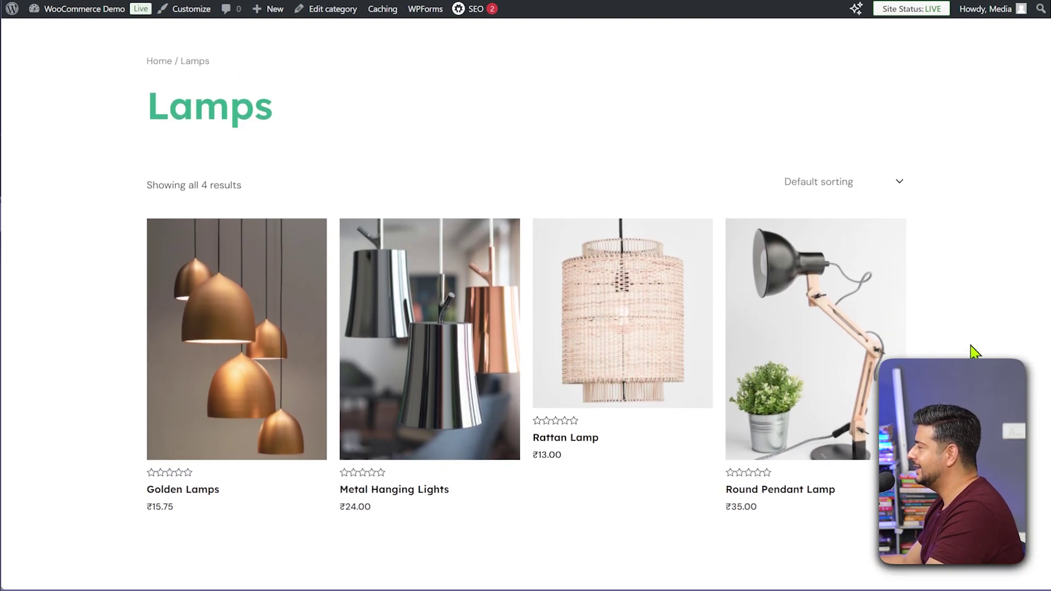
pyautogui.scroll(-1, 974, 352)
pyautogui.scroll(2, 974, 353)
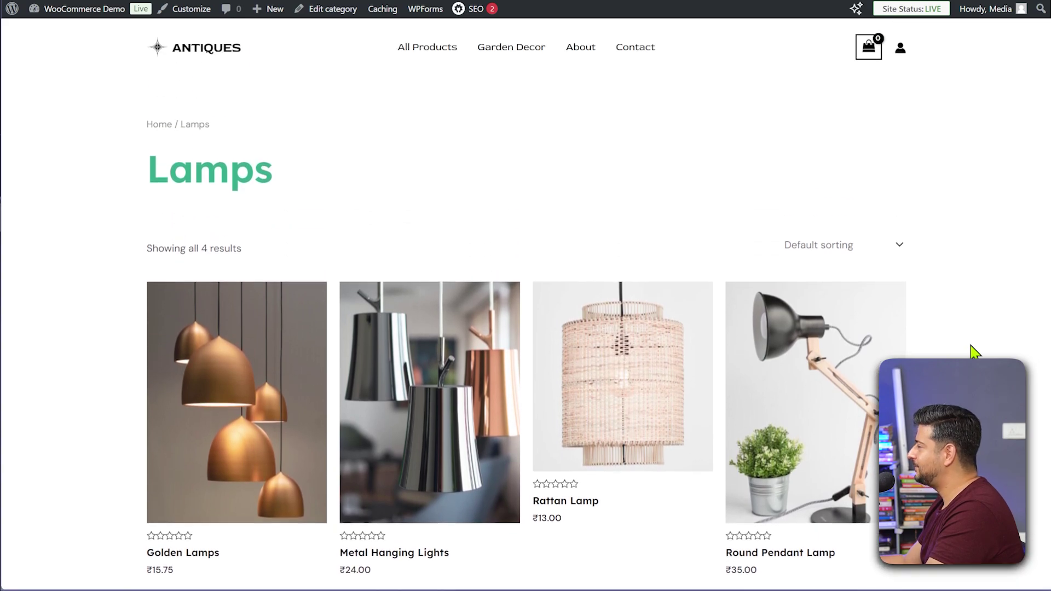
pyautogui.scroll(-1, 974, 352)
pyautogui.scroll(1, 974, 352)
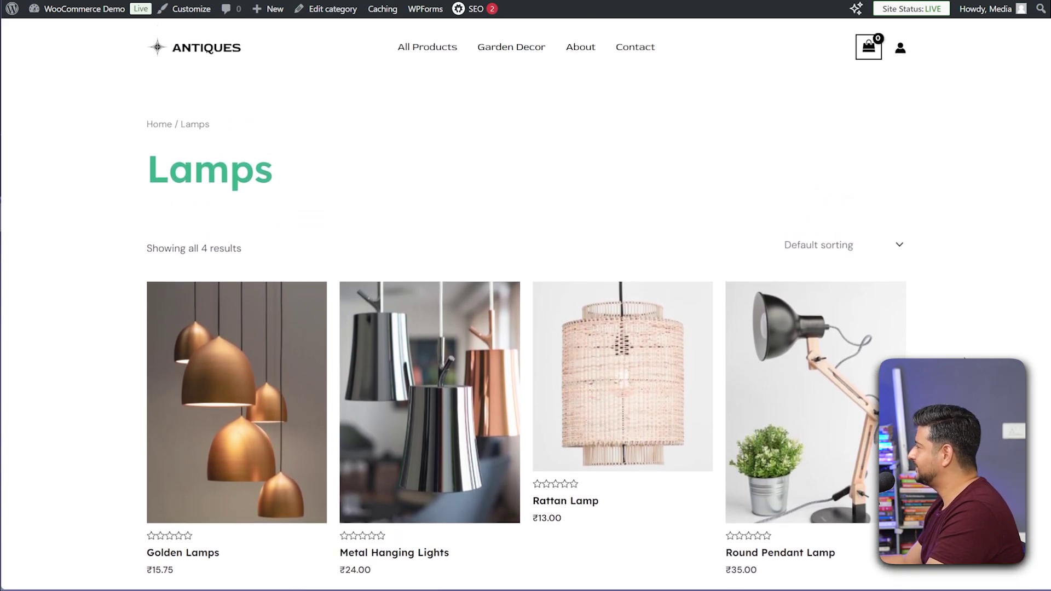